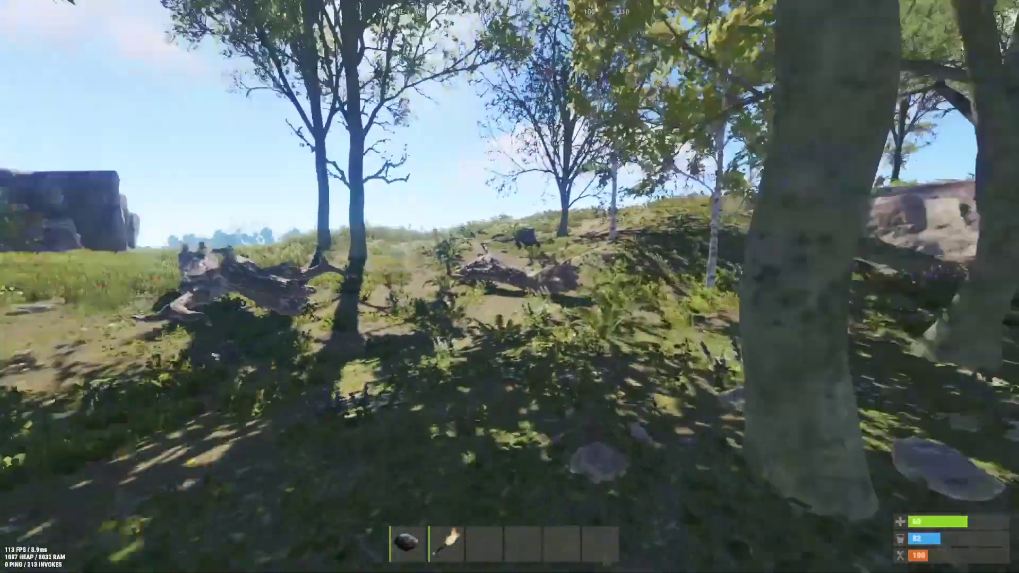
- Walk forward through the Rust forest, then alt-tab out to the Windows desktop
key(w)
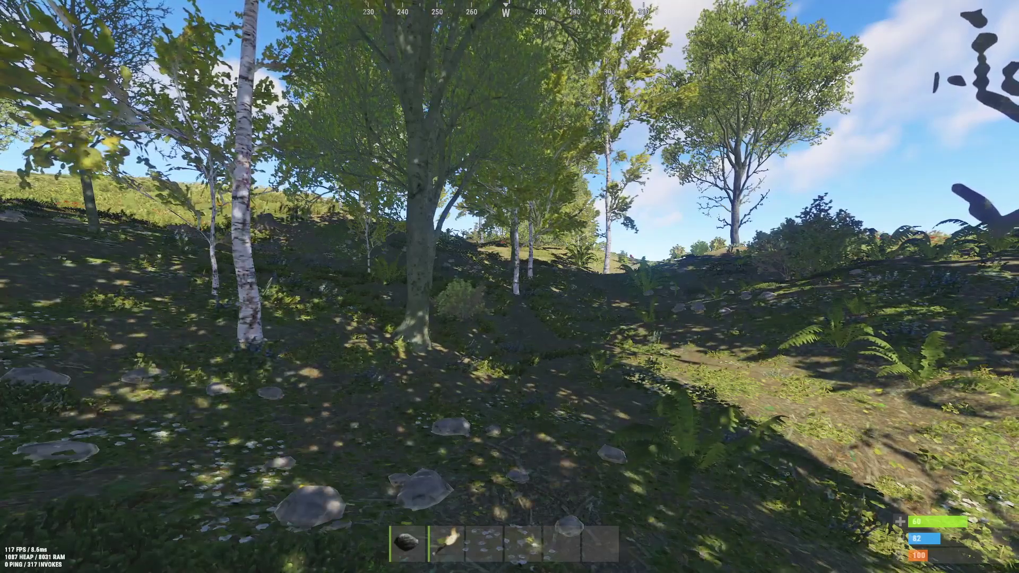
key(alt+Tab)
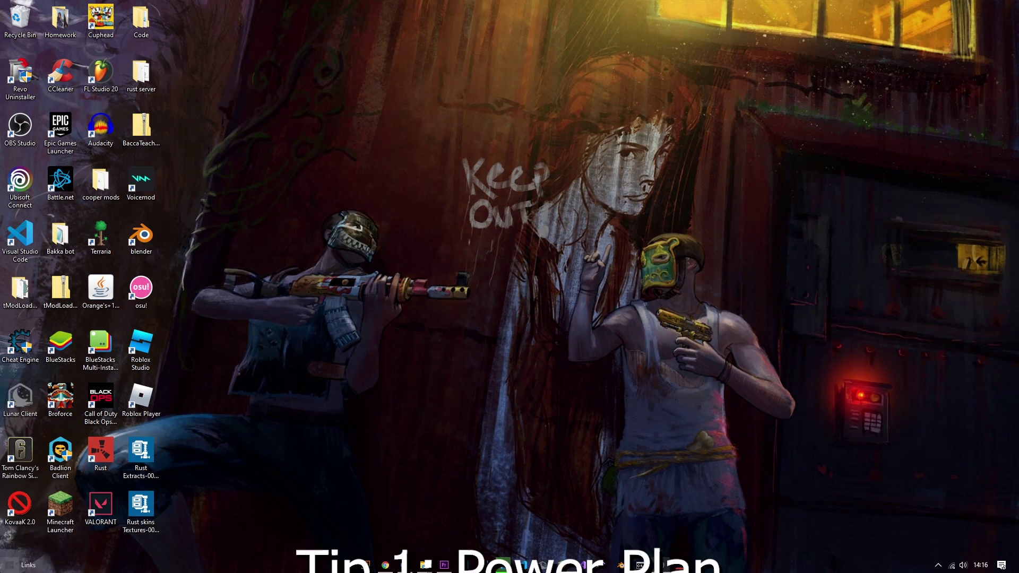
click(3, 562)
text(power)
key(Return)
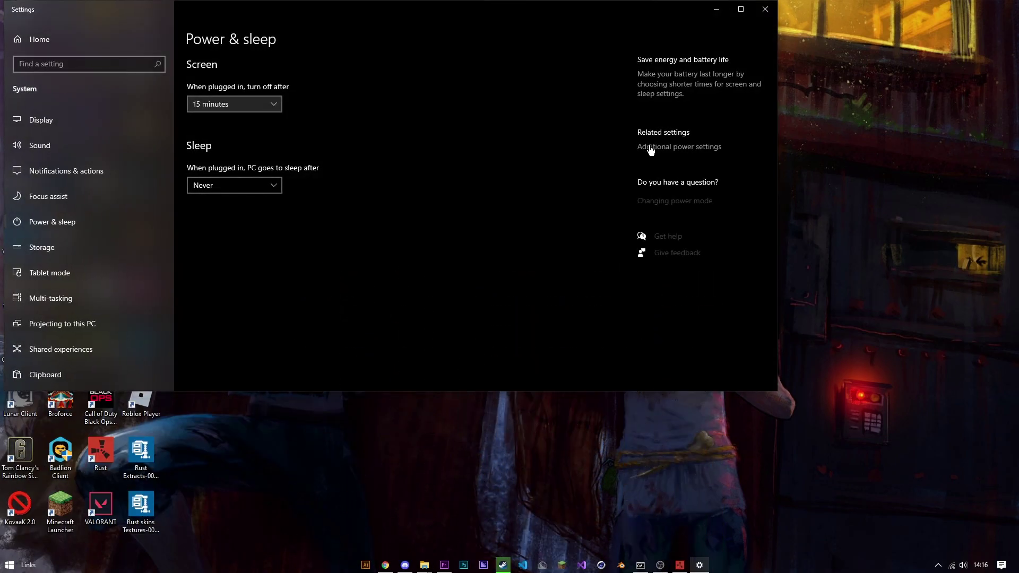
click(651, 147)
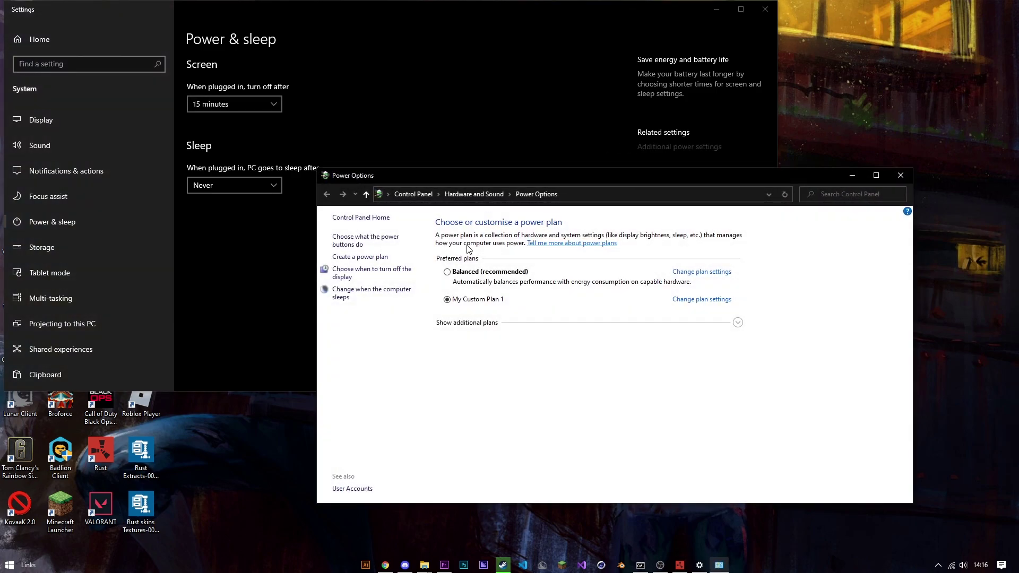
click(698, 301)
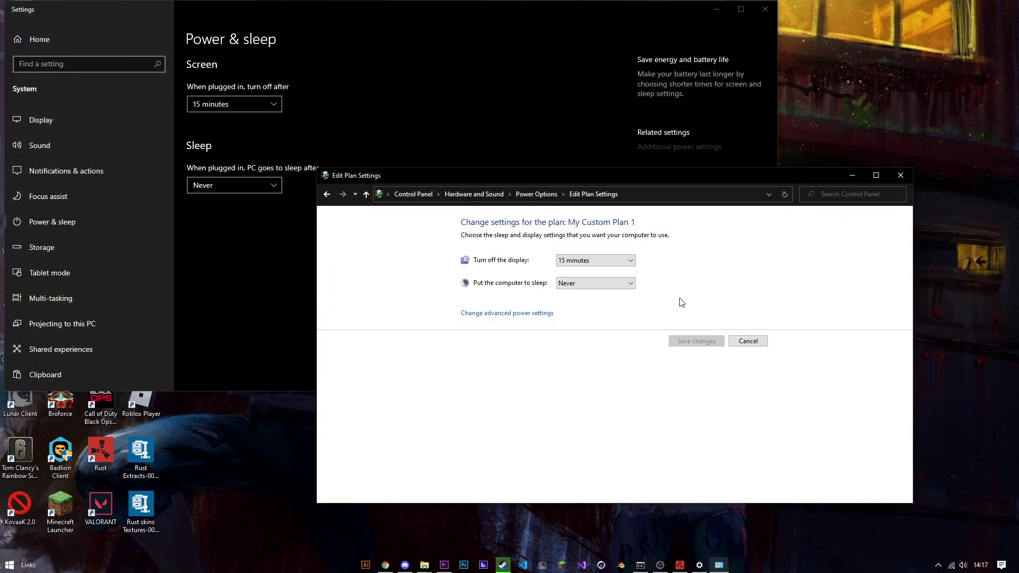
click(538, 313)
drag(148, 22, 518, 114)
click(484, 186)
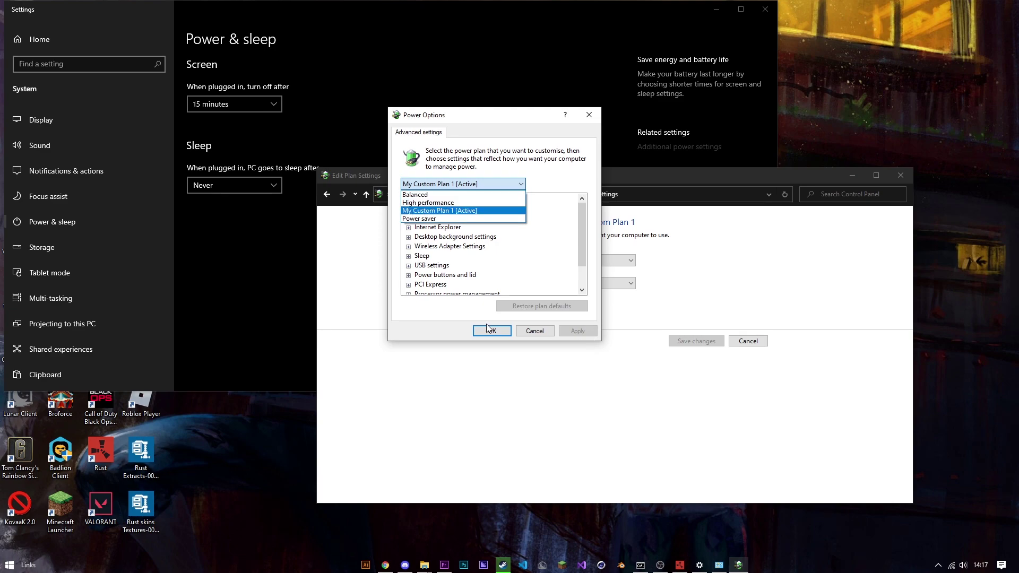
click(589, 118)
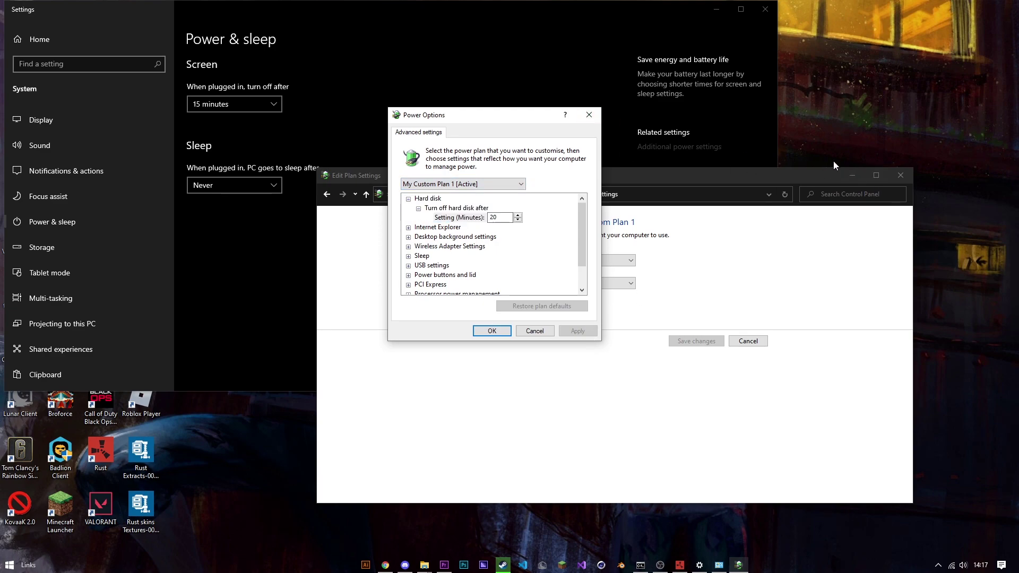
click(589, 115)
click(901, 175)
click(765, 9)
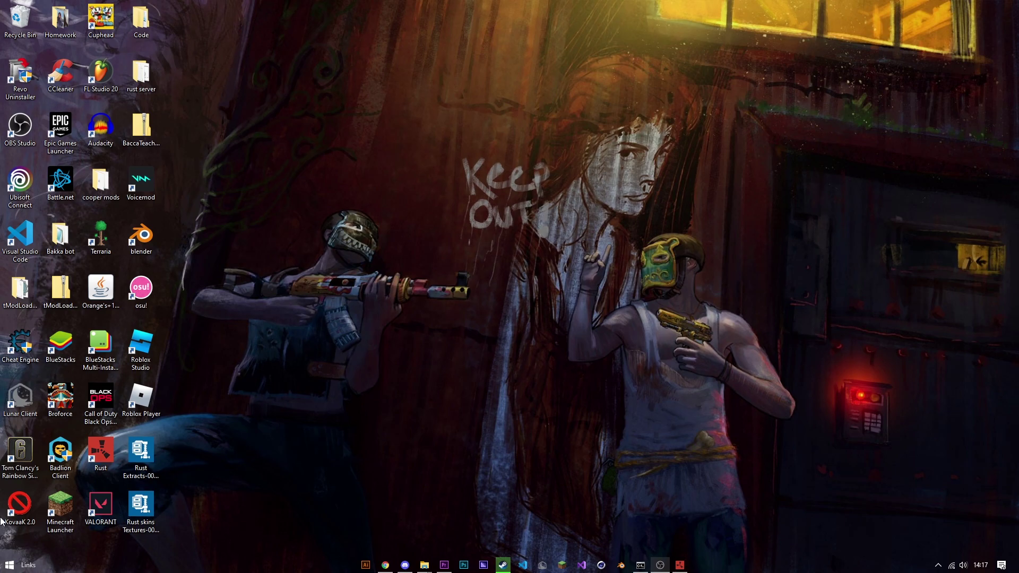
click(9, 565)
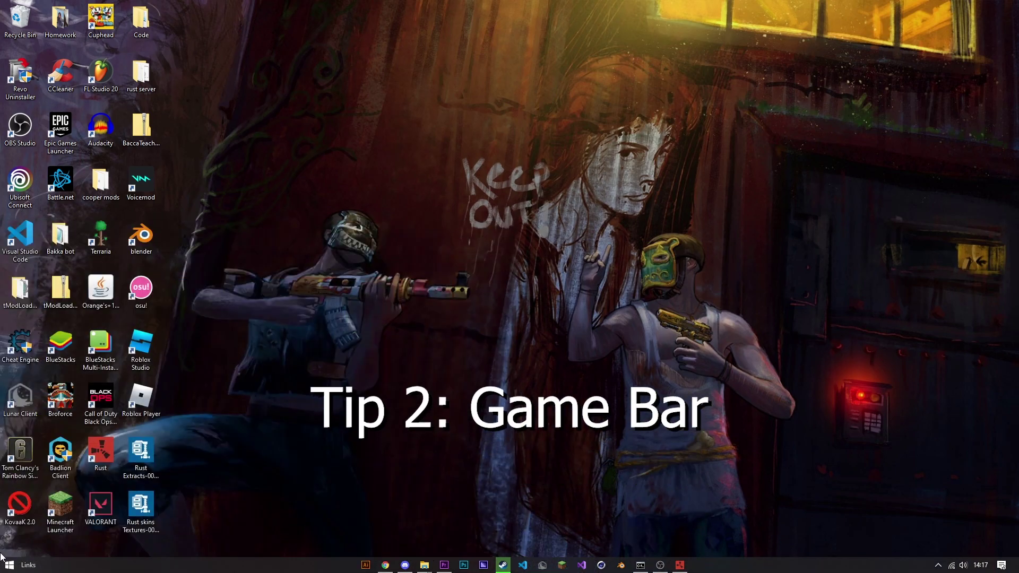
click(6, 563)
text(game bar)
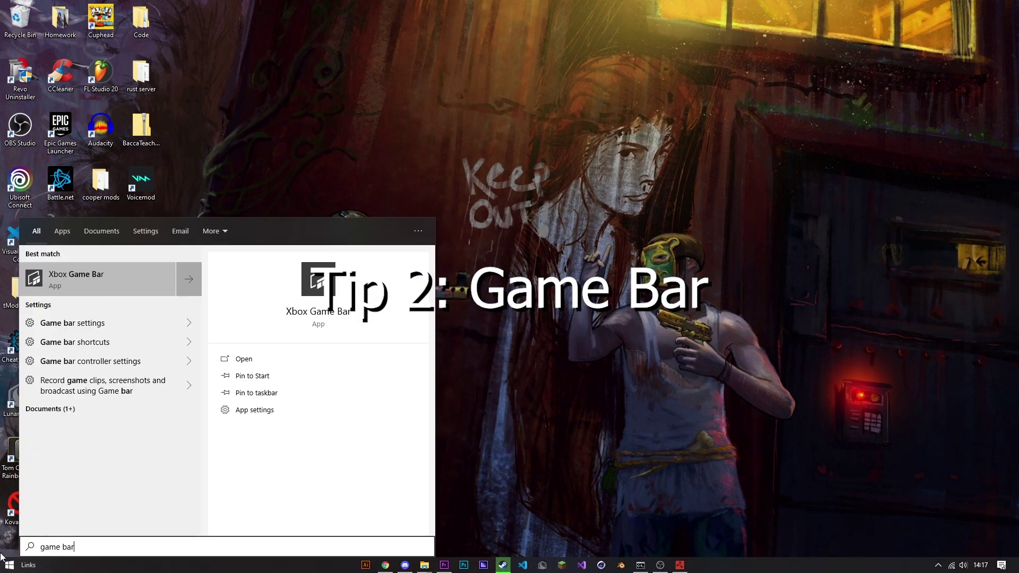
click(115, 324)
drag(582, 18, 765, 74)
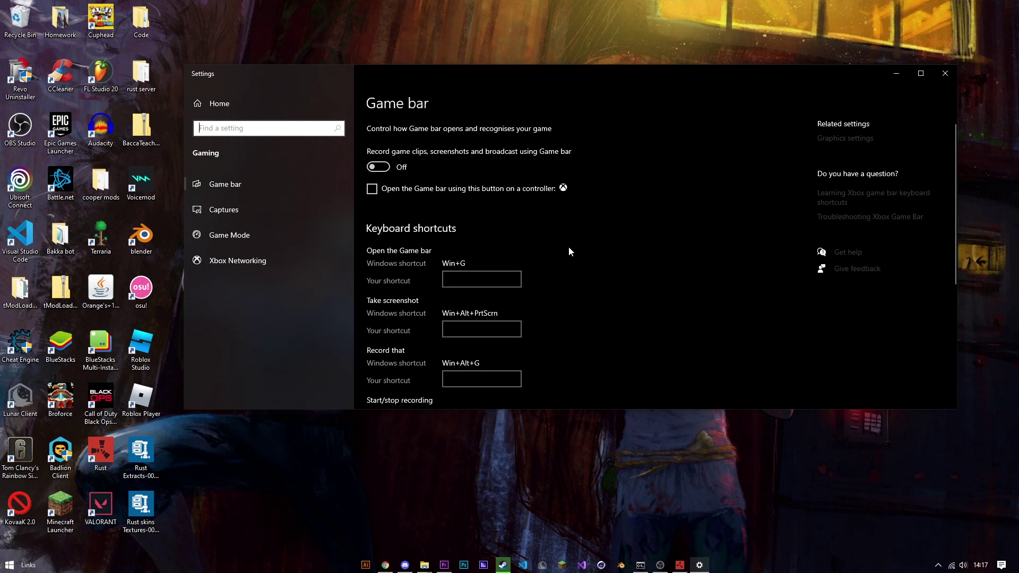
scroll(568, 250, down, 2)
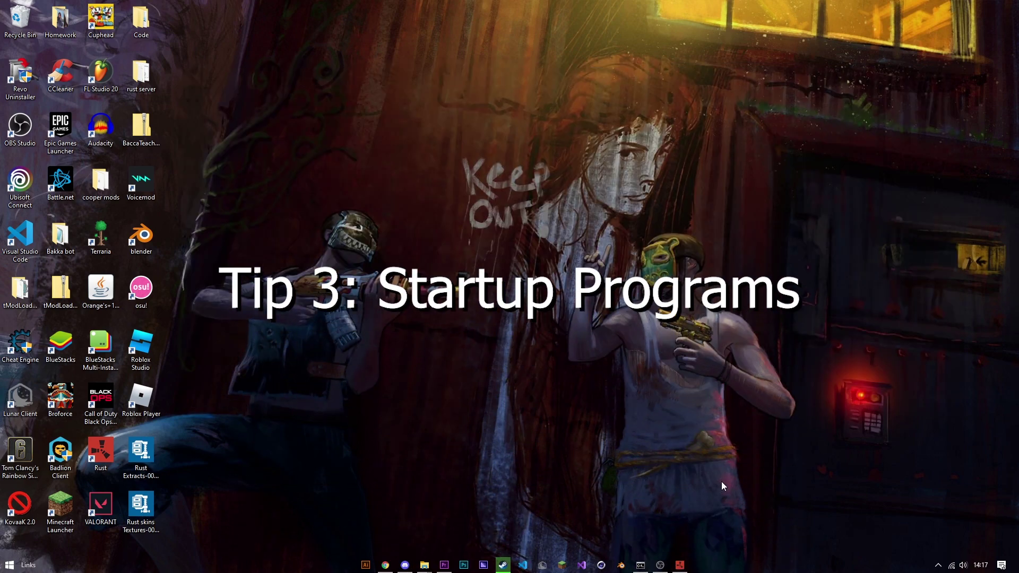
right_click(731, 565)
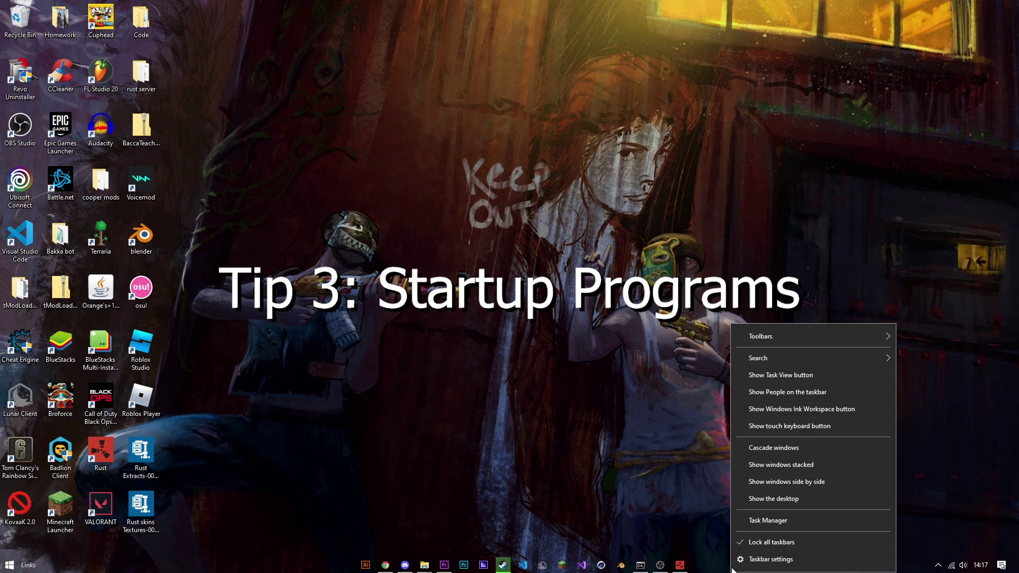
click(750, 522)
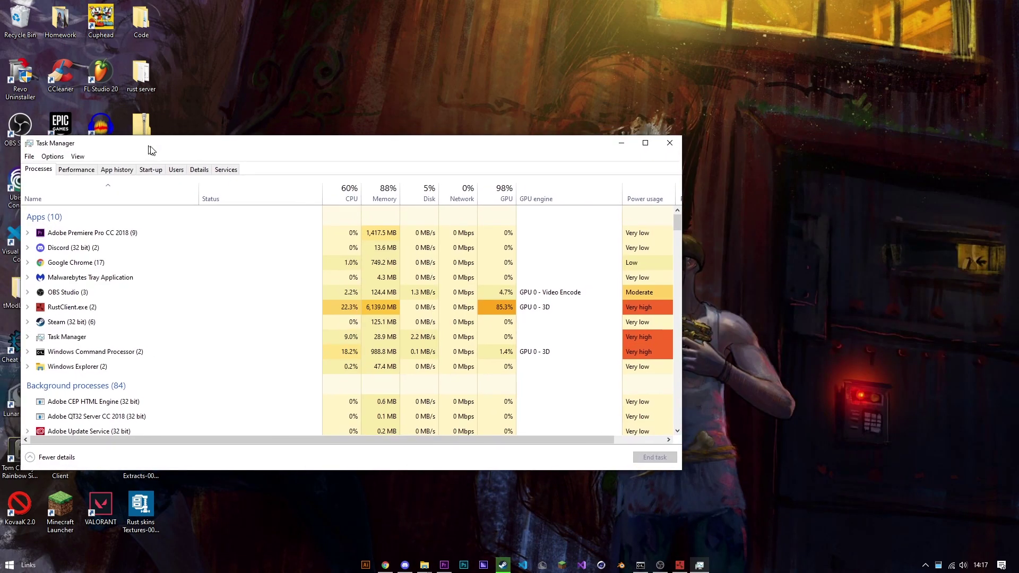
drag(148, 150, 331, 139)
click(333, 159)
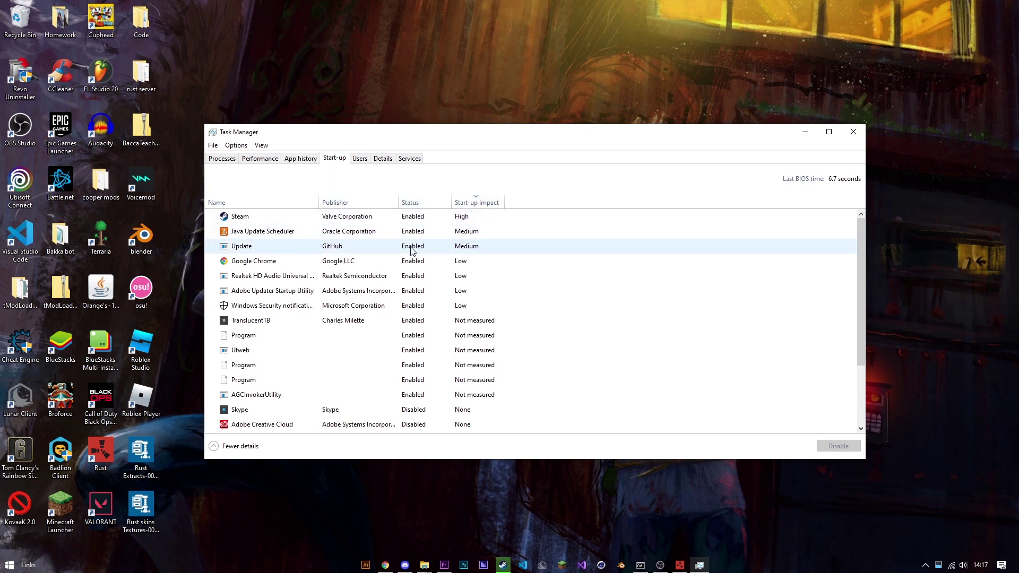
scroll(371, 311, down, 1)
scroll(354, 310, down, 2)
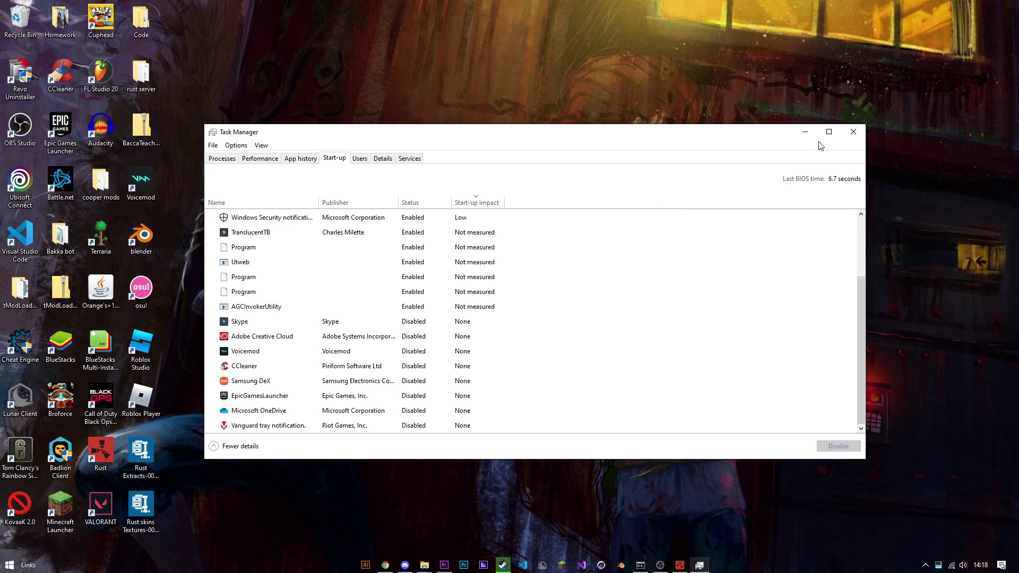
- Close Task Manager, launch NVIDIA Control Panel from the desktop menu and accept the licence
click(854, 132)
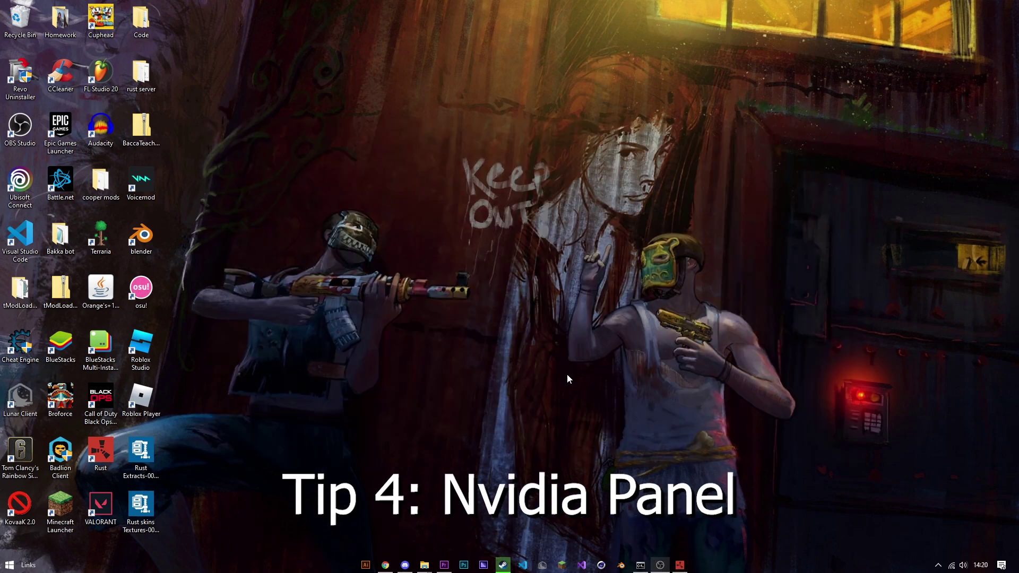
right_click(439, 315)
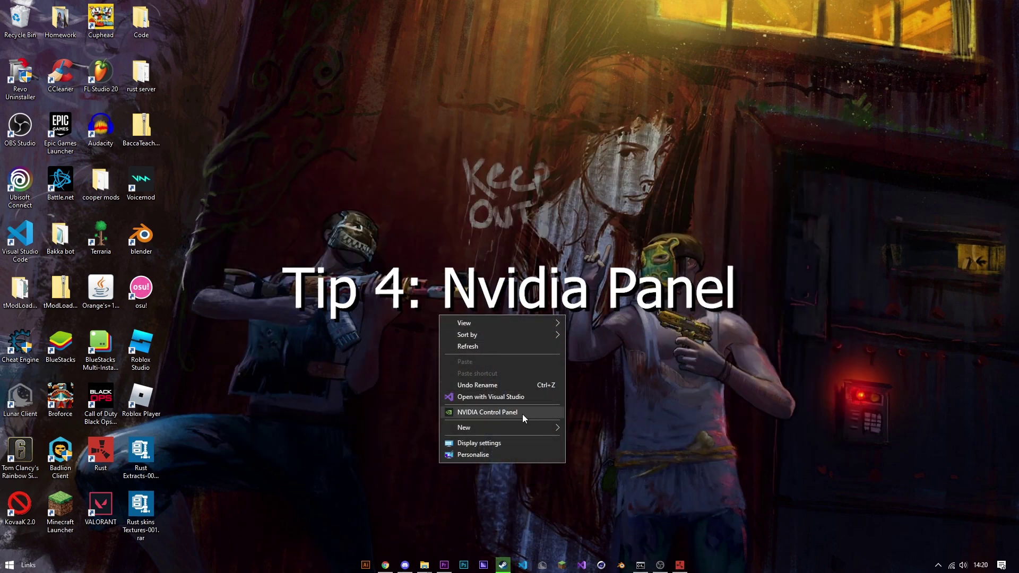
click(477, 414)
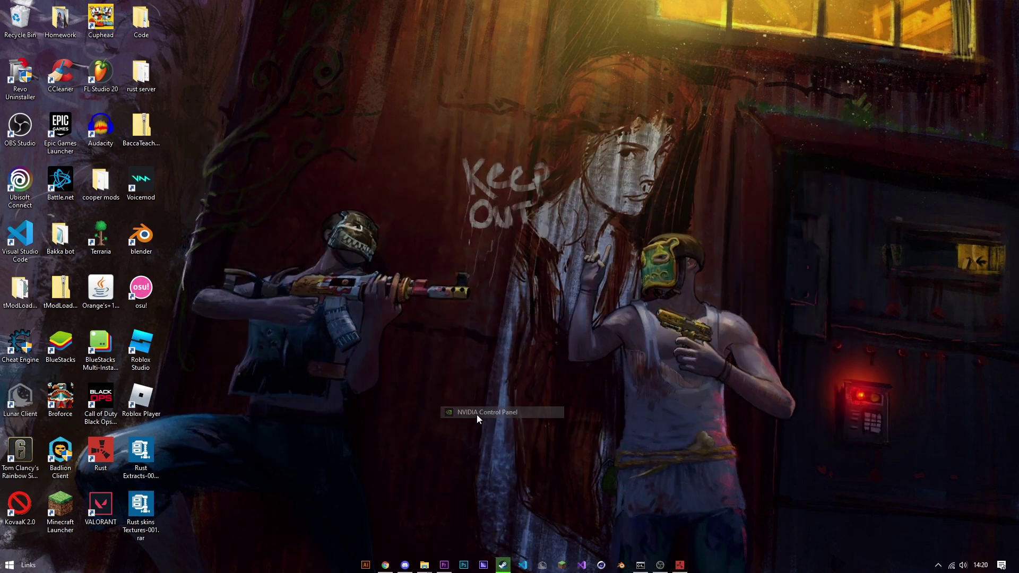
click(570, 391)
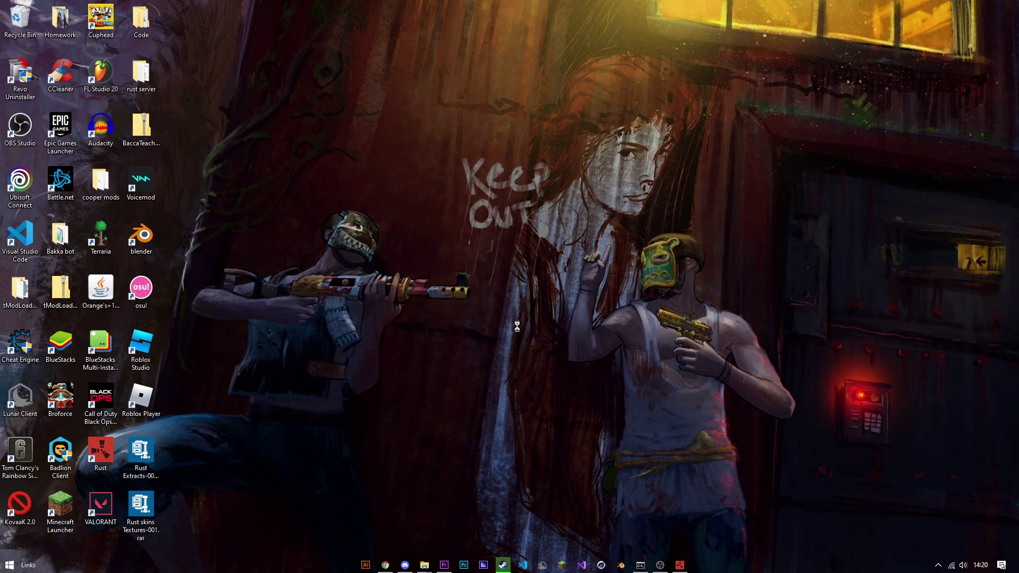
- Relaunch NVIDIA Control Panel, centre its window and go to Manage 3D settings
right_click(508, 304)
click(535, 398)
drag(345, 27, 607, 78)
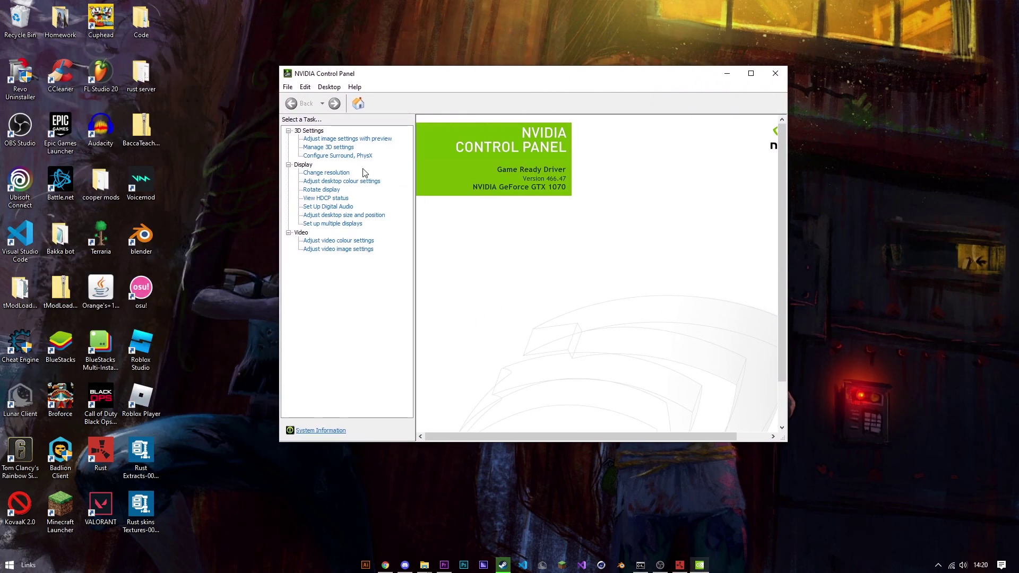
click(340, 148)
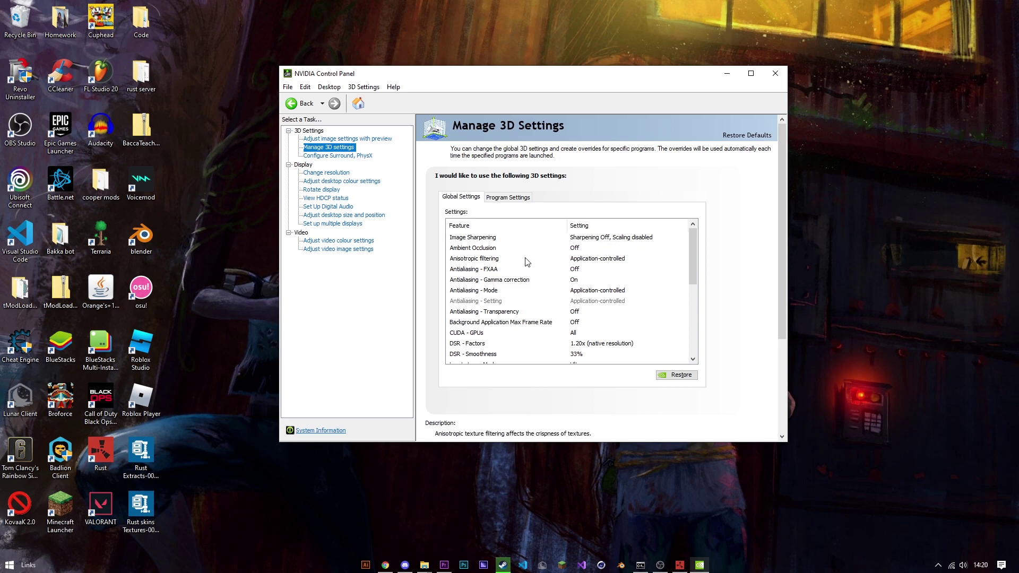
- Set the global Anisotropic filtering to Off
click(594, 261)
click(597, 259)
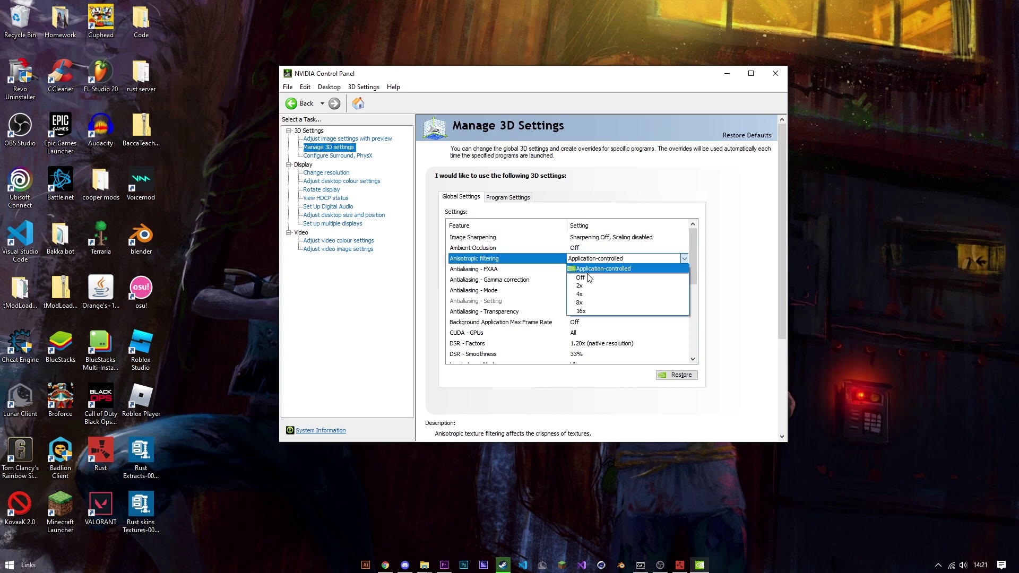
click(588, 277)
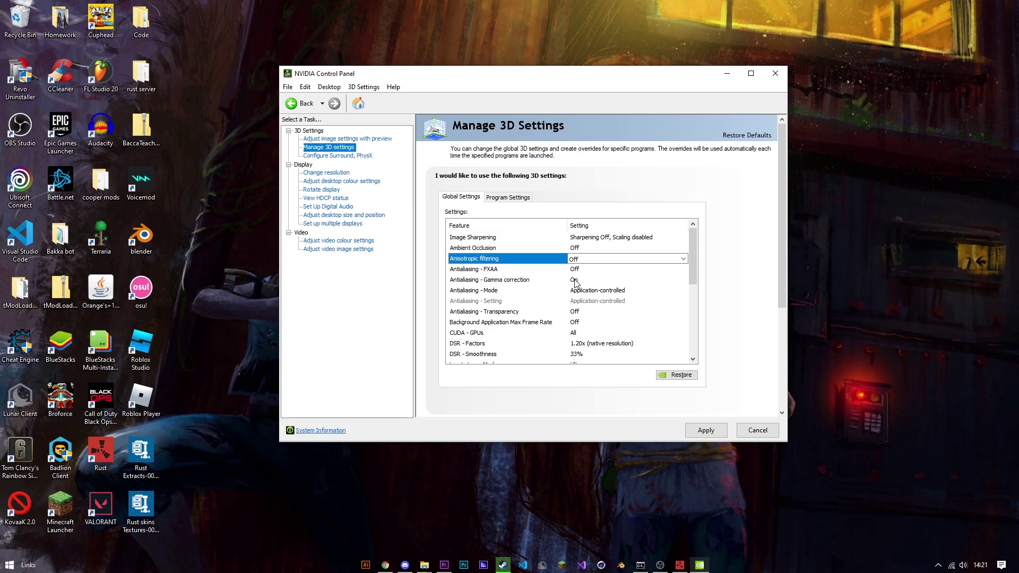
- Leave Gamma correction On and review which GPUs CUDA may use
click(575, 283)
click(587, 281)
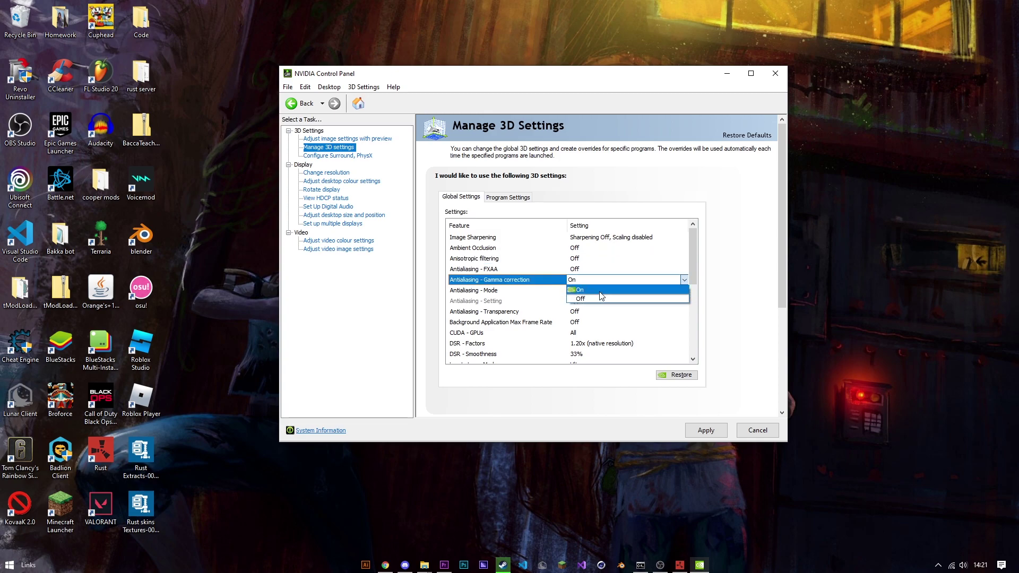
click(588, 321)
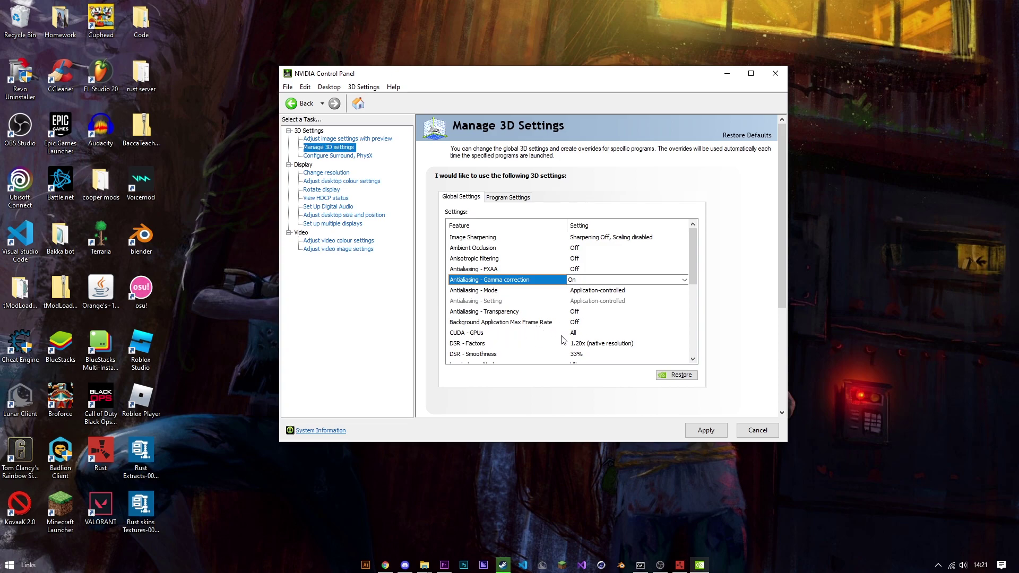
click(586, 334)
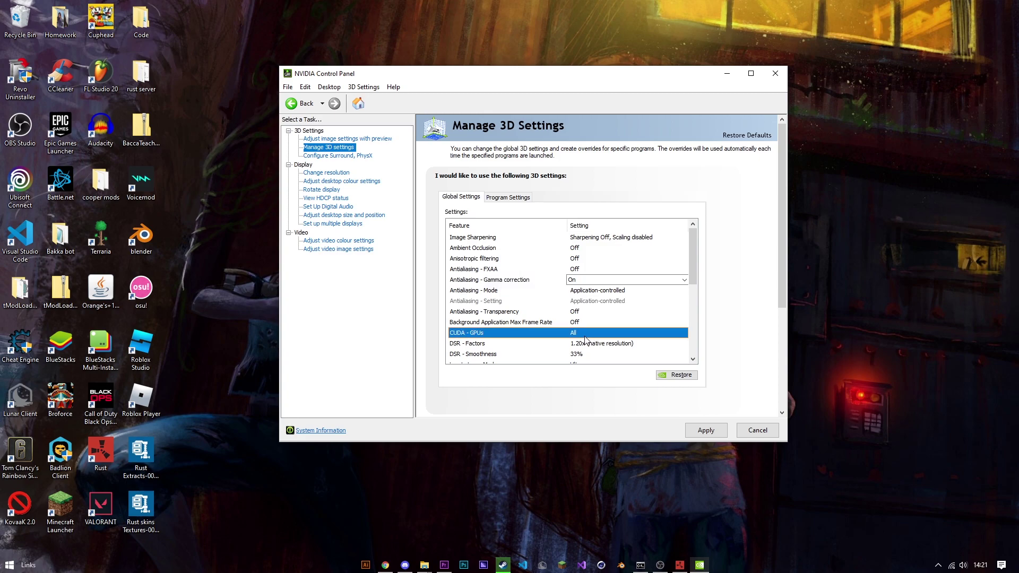
click(576, 335)
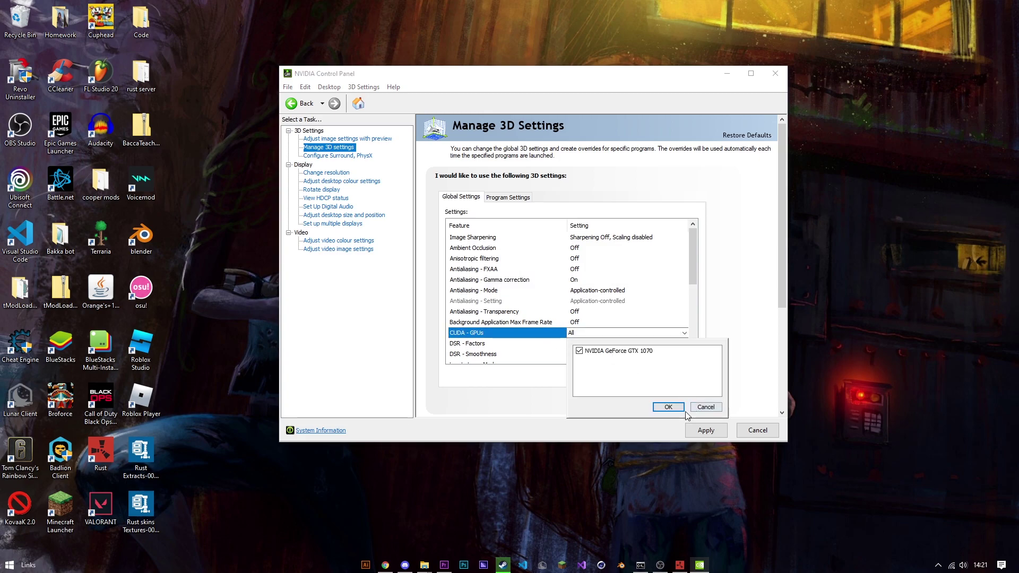
- Keep CUDA on all GPUs and leave DSR - Factors unchanged
click(580, 338)
scroll(552, 317, down, 2)
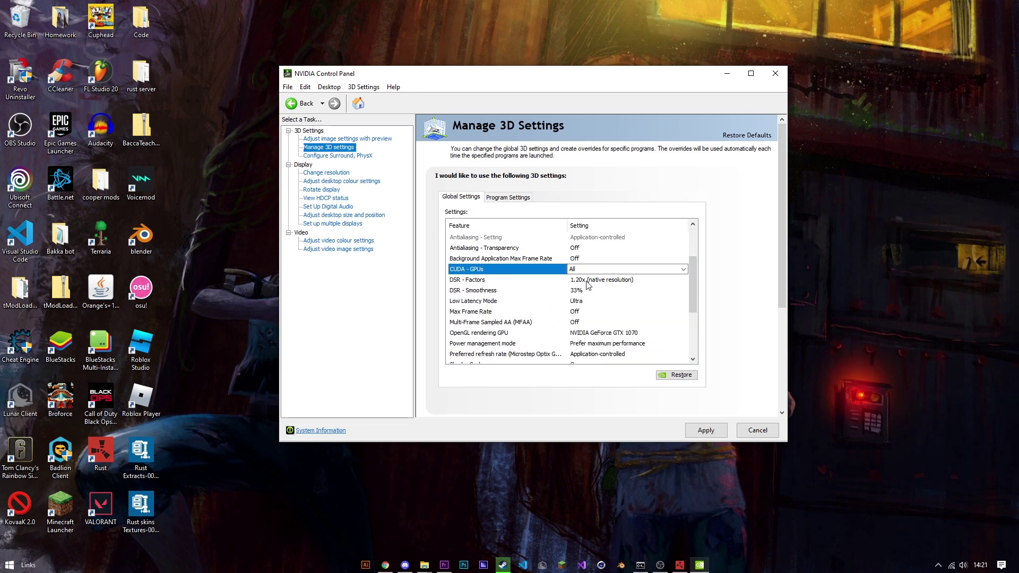
click(610, 282)
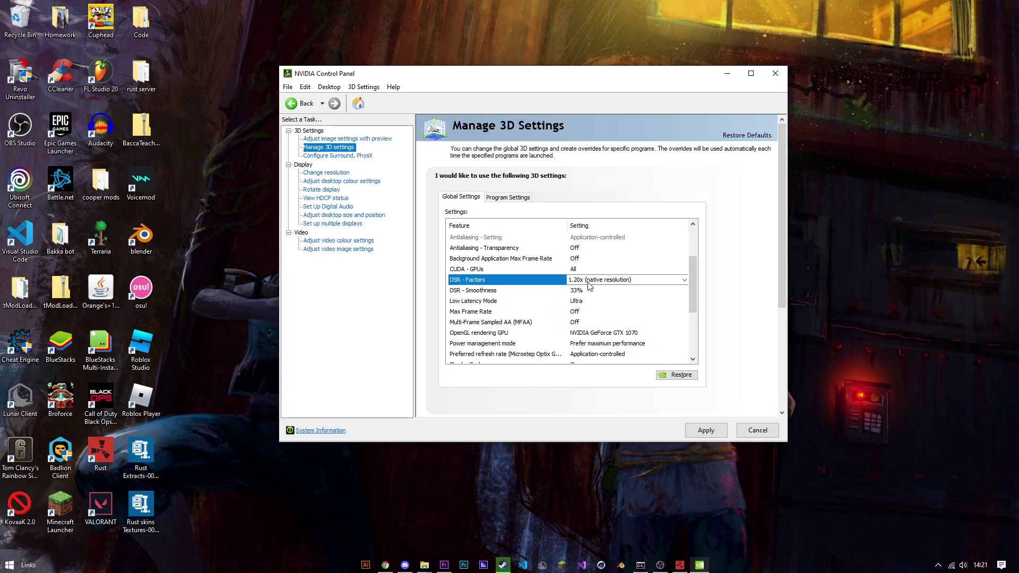
click(598, 281)
click(678, 371)
- Lower DSR - Smoothness from 33% to 0%
click(577, 292)
click(584, 292)
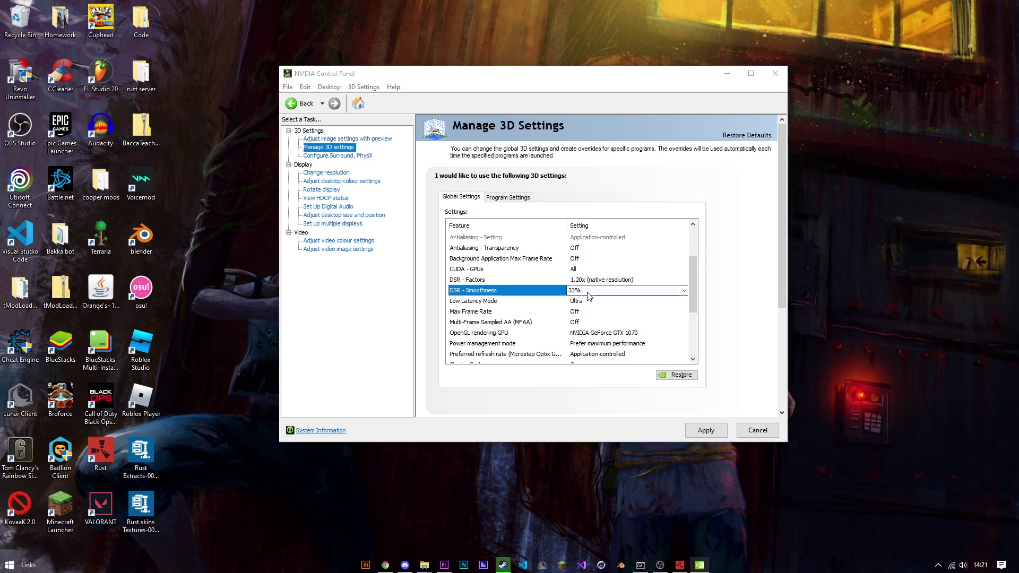
click(584, 300)
drag(617, 329, 590, 329)
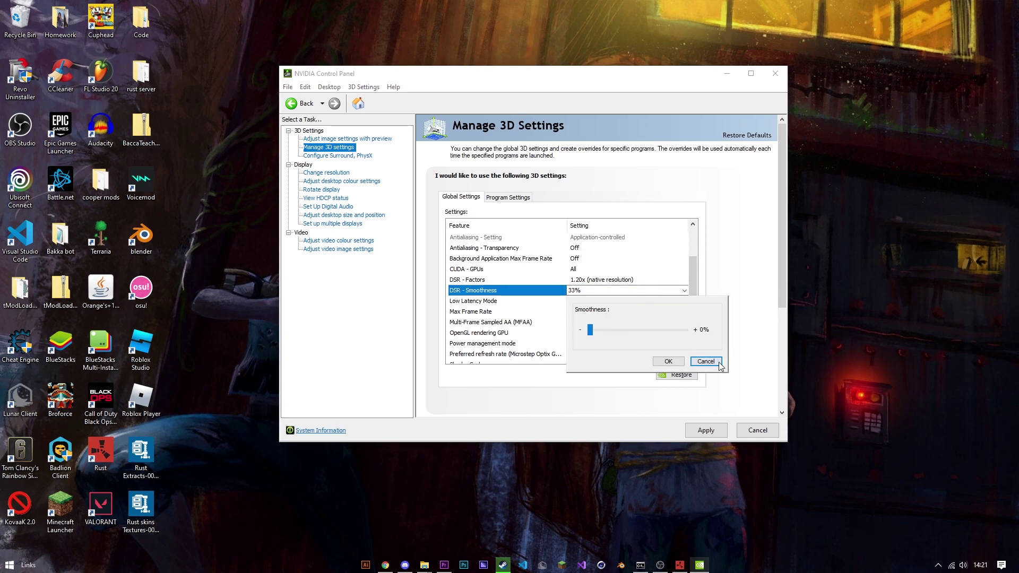
click(670, 361)
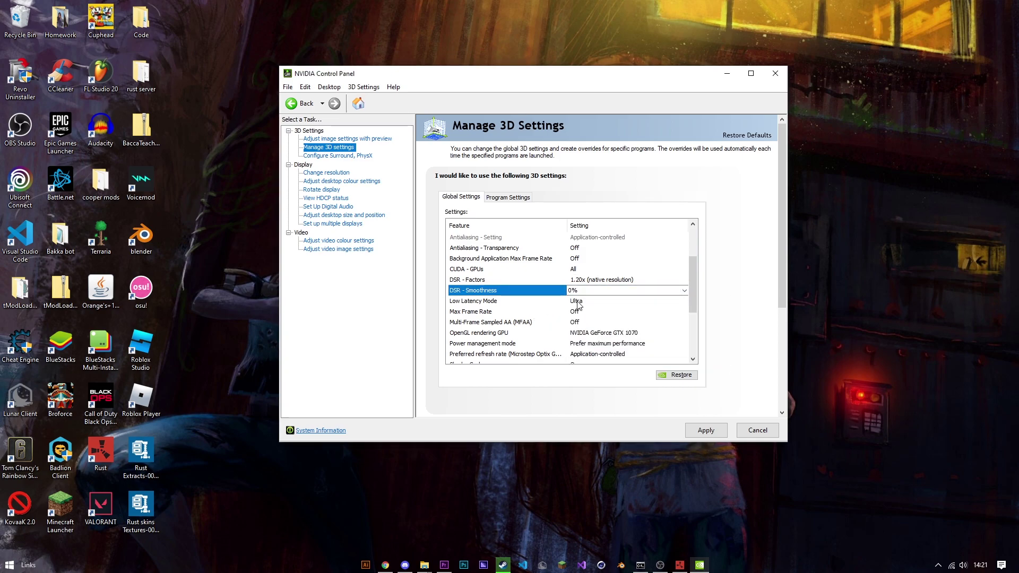
- Keep Low Latency Mode at Ultra and scroll through the remaining global settings
click(580, 302)
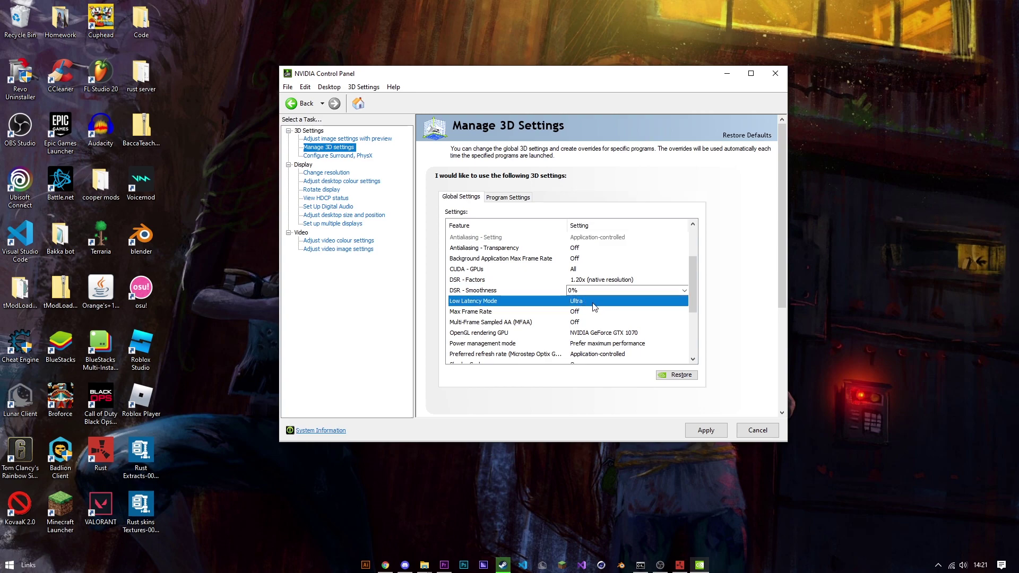
click(595, 304)
click(588, 329)
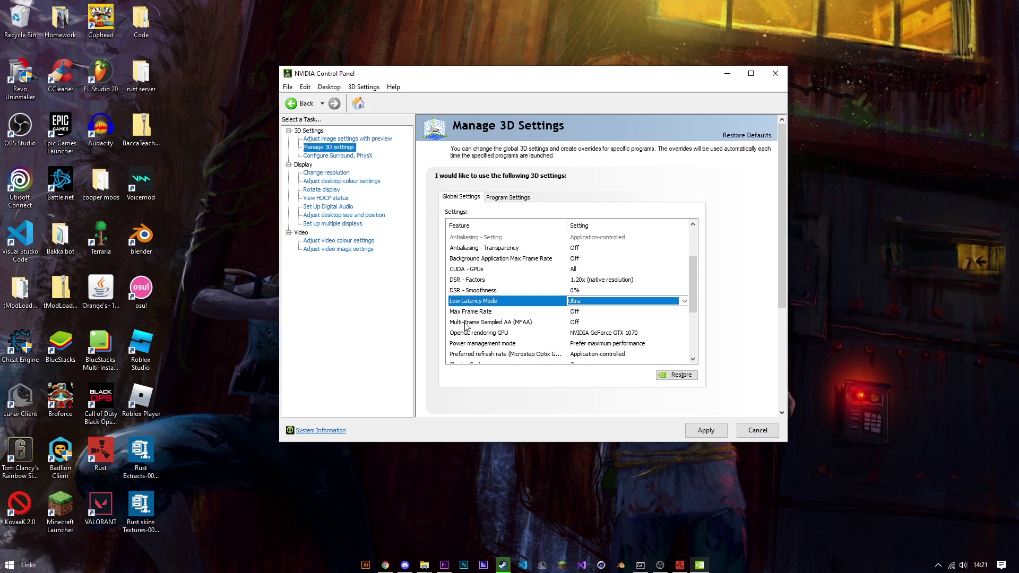
scroll(589, 326, down, 1)
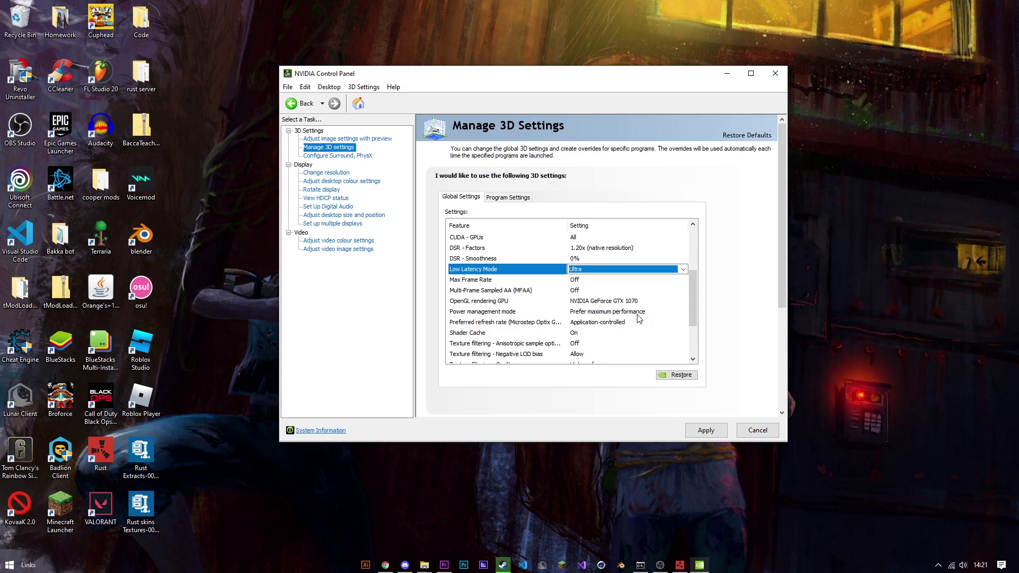
scroll(547, 321, down, 1)
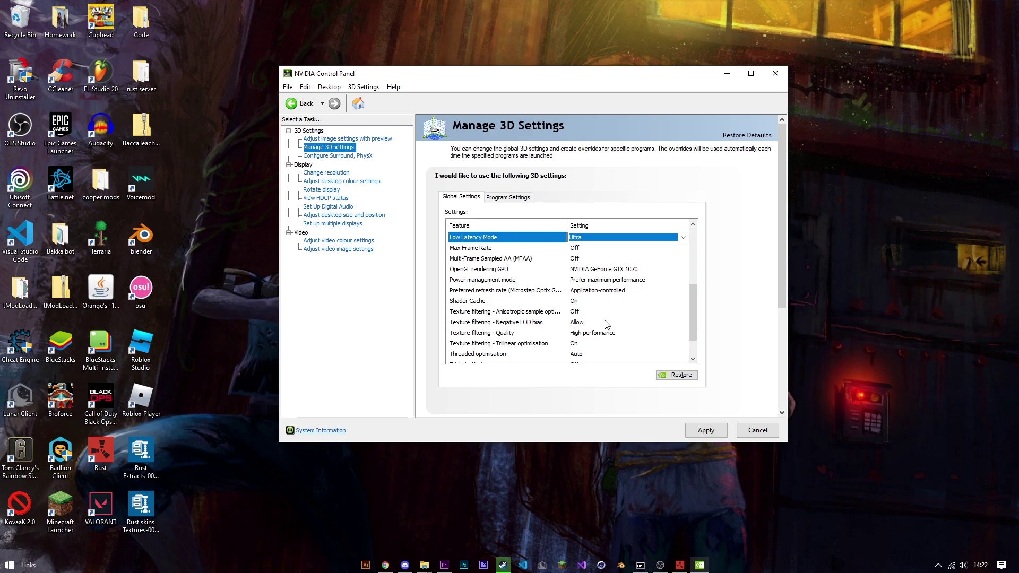
scroll(606, 326, down, 1)
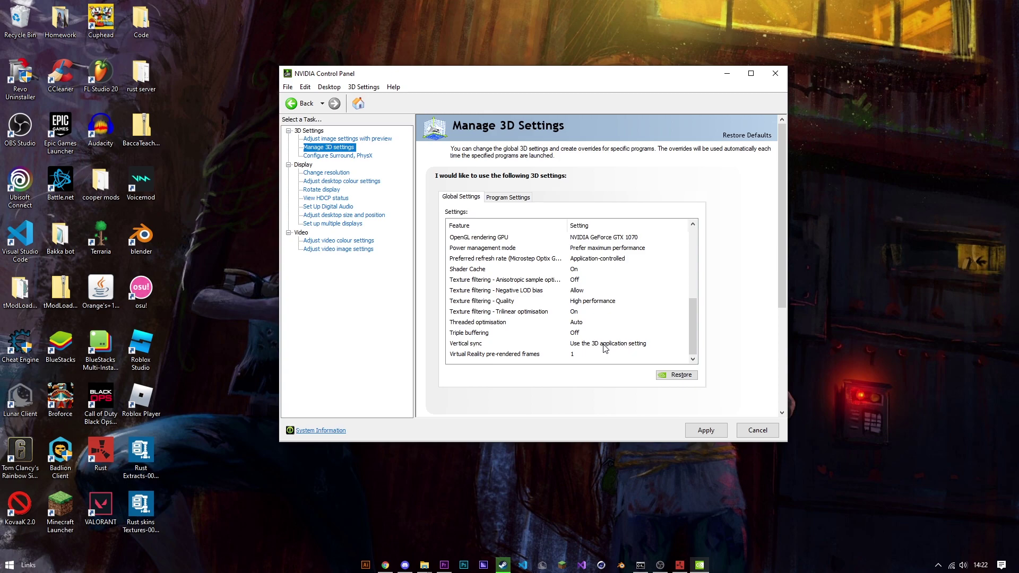
- Set Vertical sync to Off and apply the global 3D settings
click(604, 345)
click(589, 345)
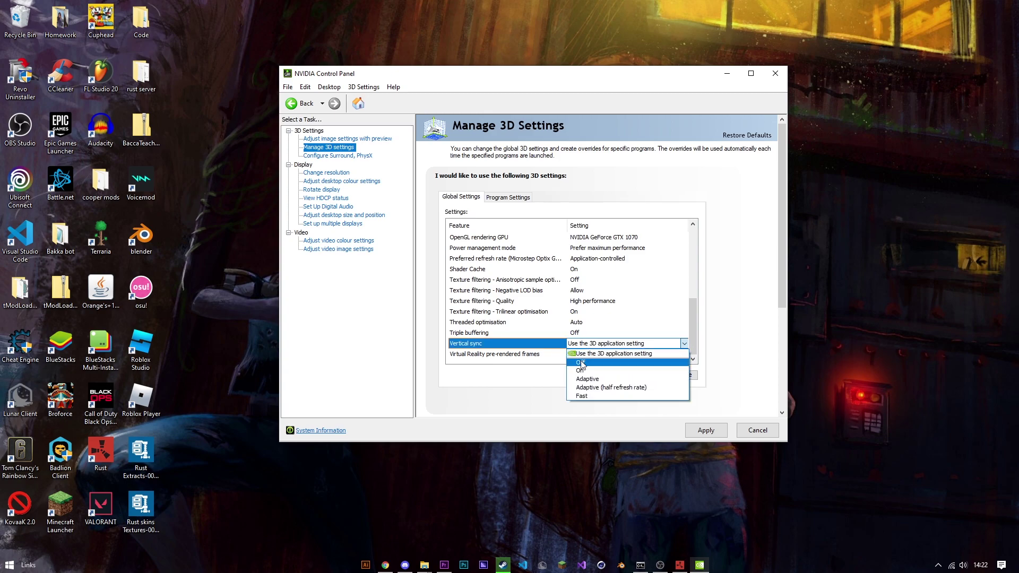
click(584, 365)
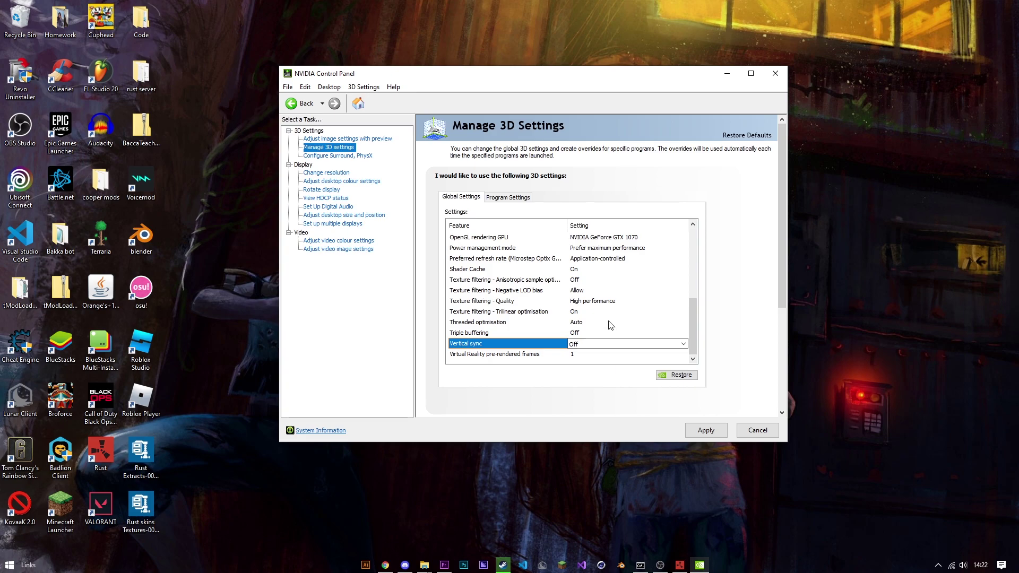
click(706, 431)
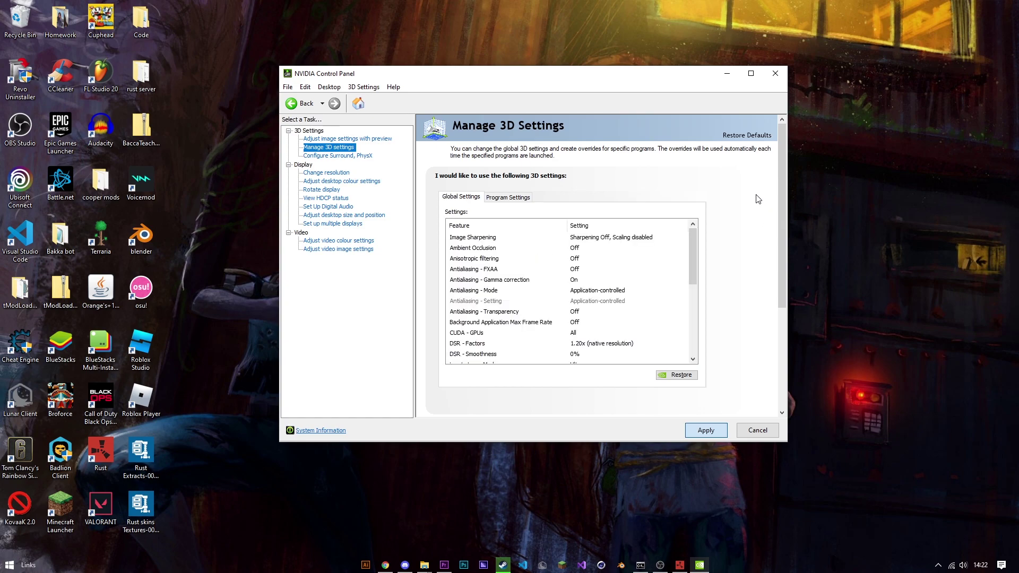
- Open Rust's Properties from the Steam library
click(725, 78)
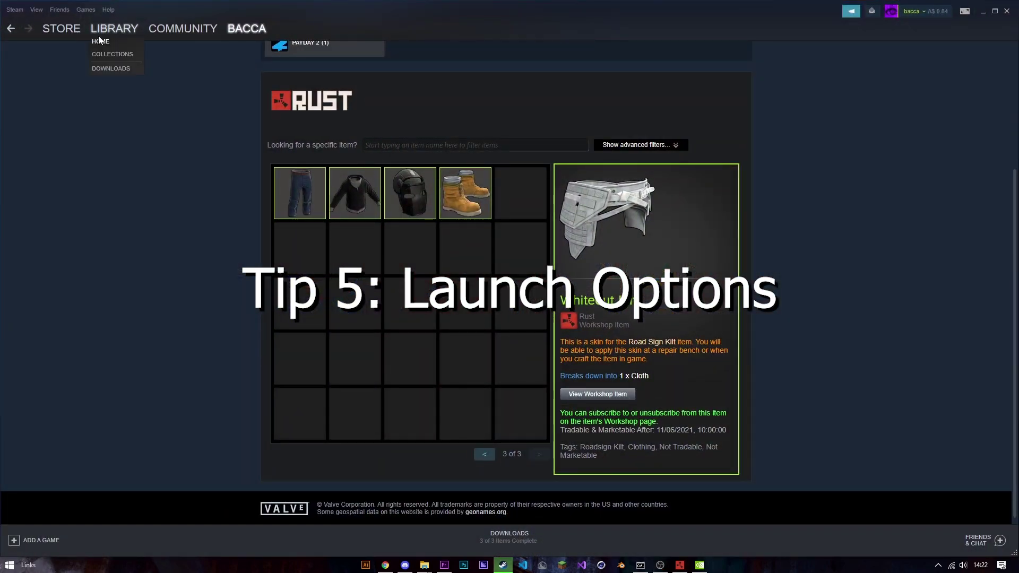
click(99, 41)
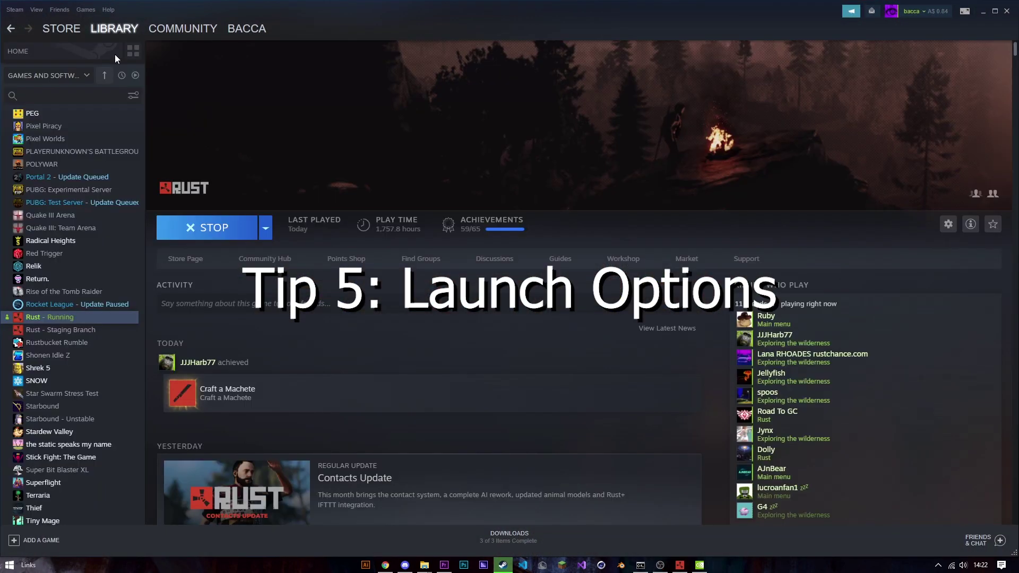
right_click(104, 316)
click(126, 376)
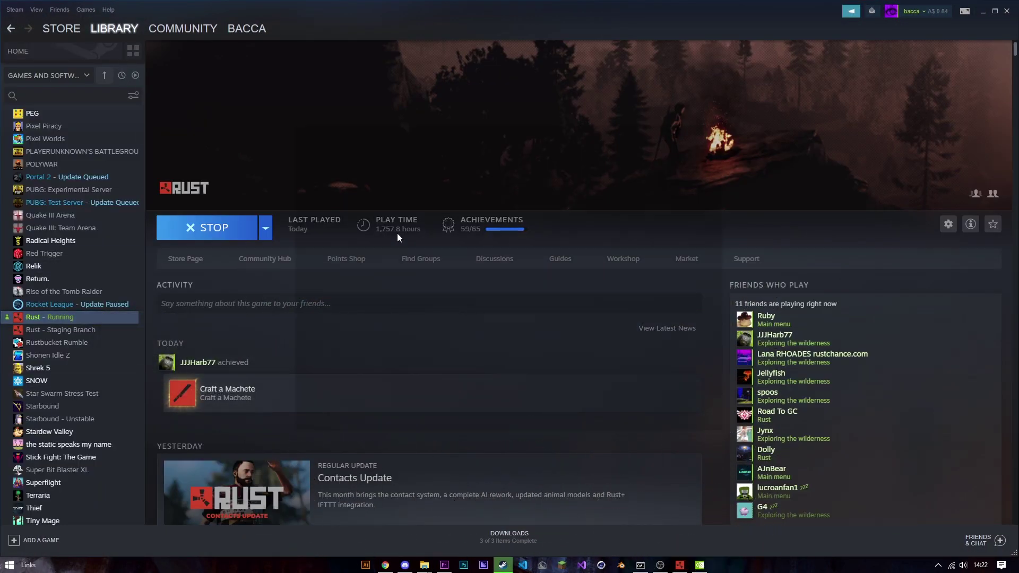
- Review the existing launch options, including the cpuCount 8 and exThreads 16 values
drag(424, 276, 680, 275)
click(680, 273)
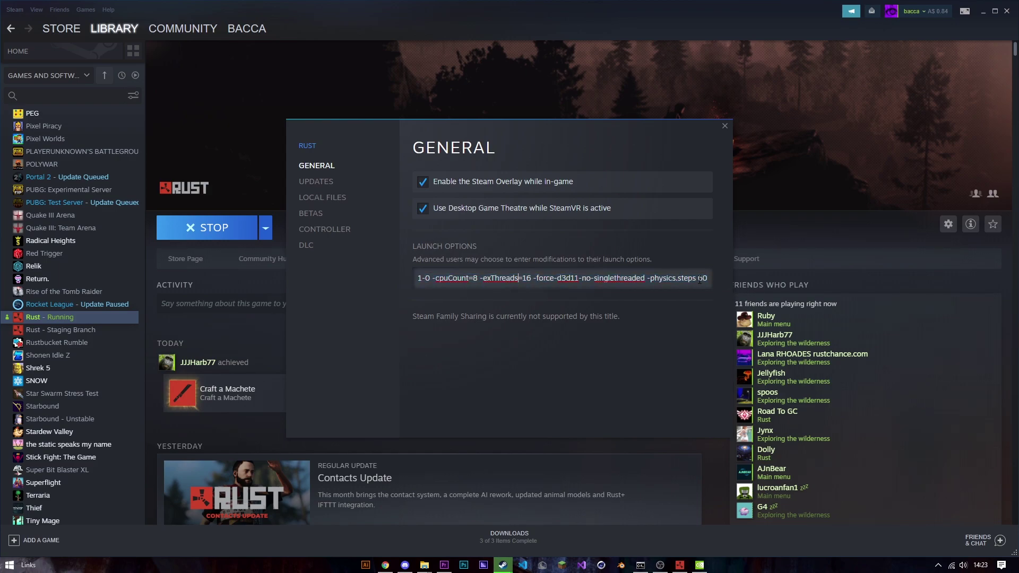
drag(655, 277, 710, 277)
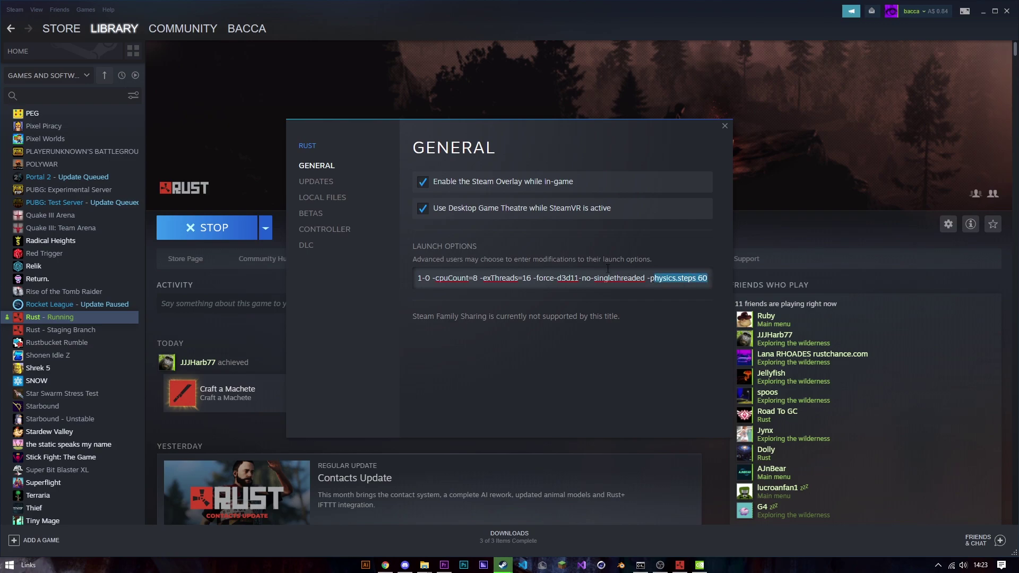
click(452, 279)
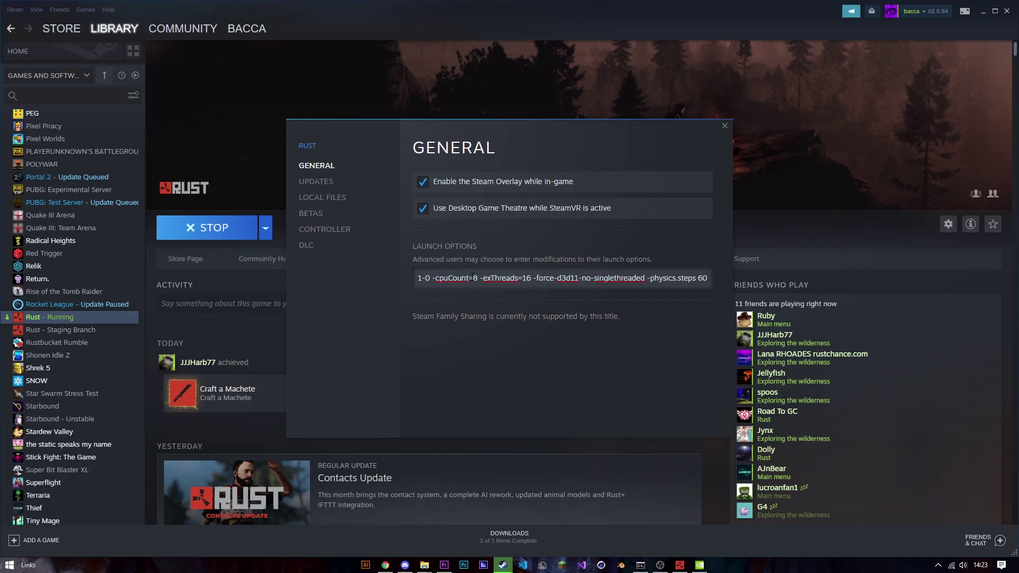
double_click(475, 278)
double_click(526, 278)
- Check CPU cores in Task Manager, then enter '-cpuCount=8 -exThreads=16' in the launch options
right_click(770, 565)
click(795, 525)
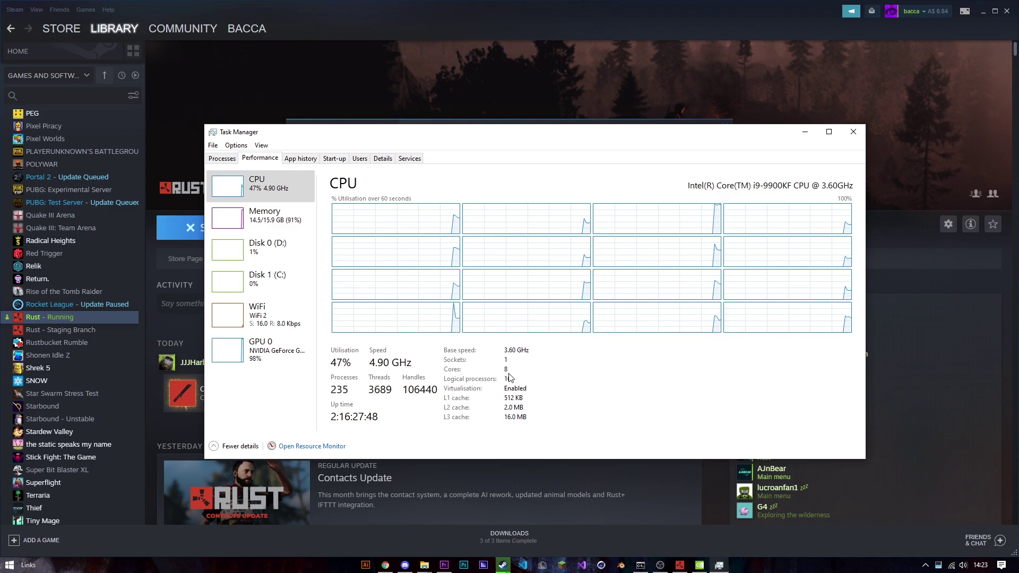
click(853, 131)
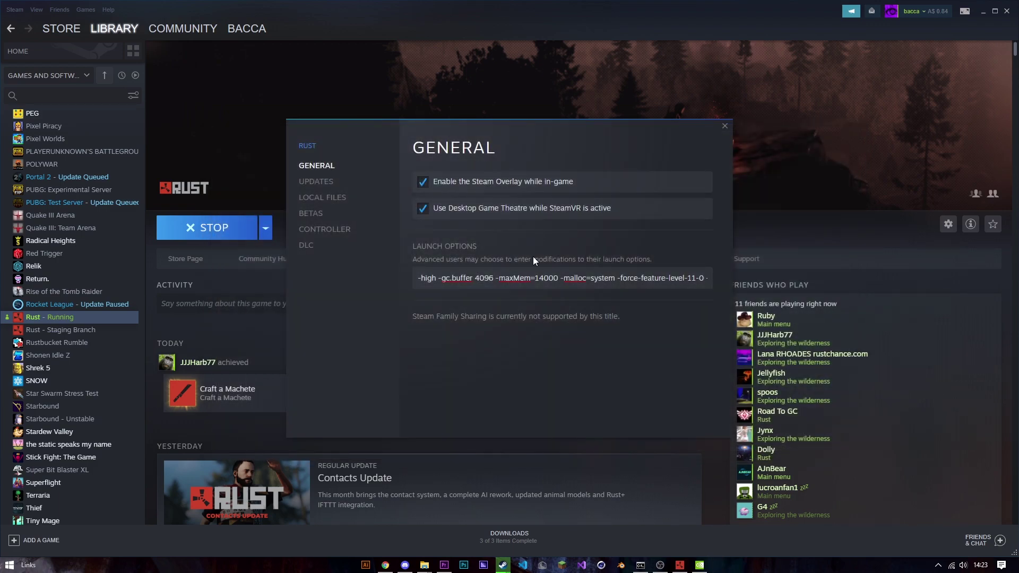
click(637, 273)
text(-cpuCount=8 -exThreads=16 -force-d)
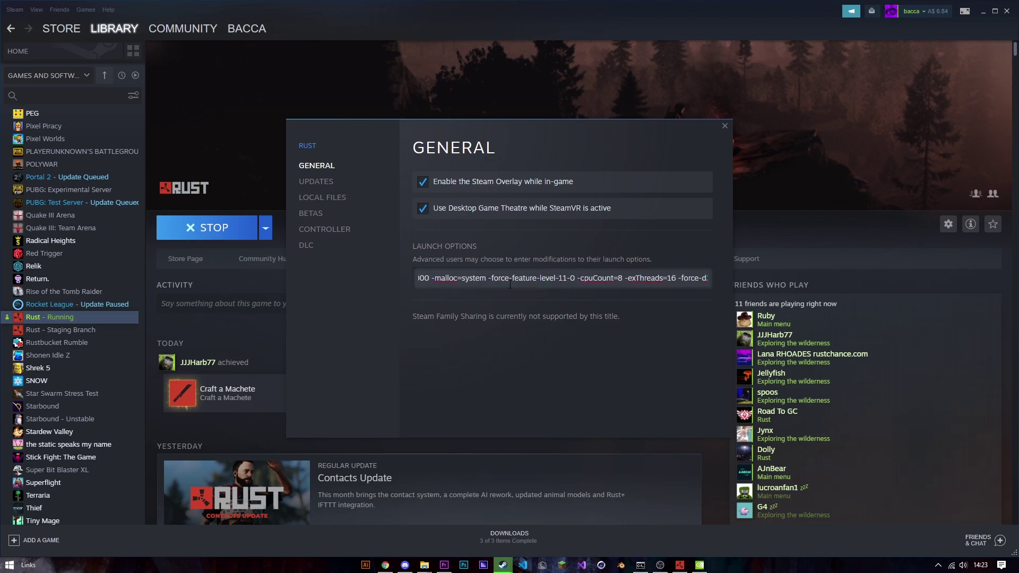
key(Left)
key(Left)
key(Left)
key(Left)
key(Left)
key(Left)
key(Left)
key(Left)
key(Left)
key(Left)
key(Left)
key(Left)
key(Left)
key(Left)
key(Left)
key(Left)
key(Left)
key(Left)
key(Left)
key(Left)
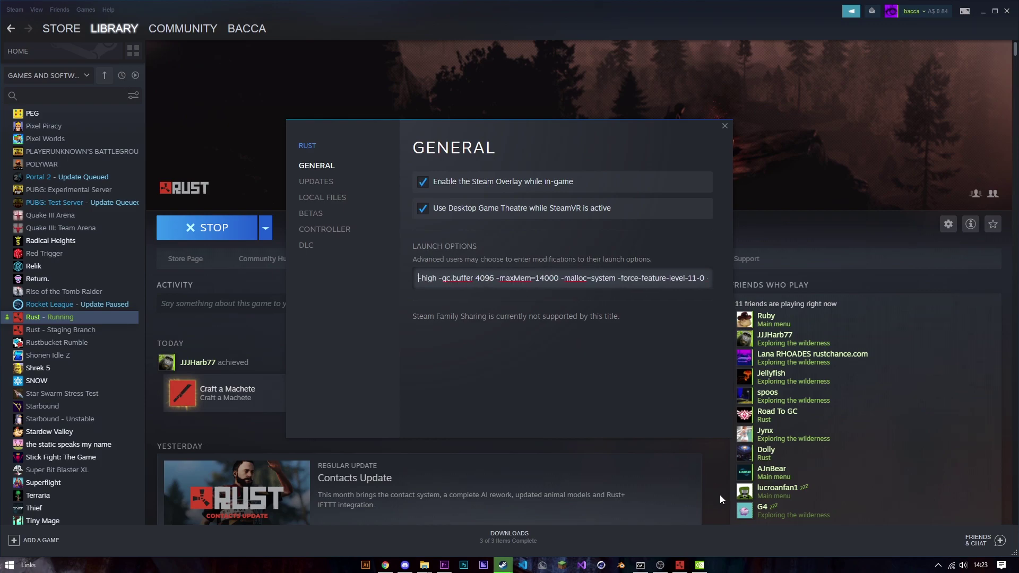
- Check the installed memory on Task Manager's Performance tab
right_click(778, 571)
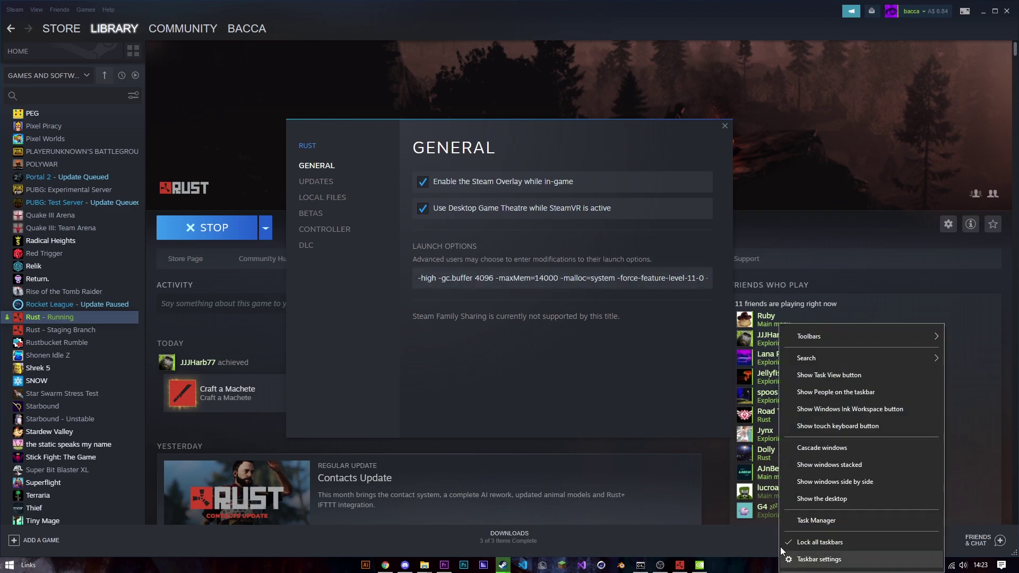
click(797, 521)
click(259, 159)
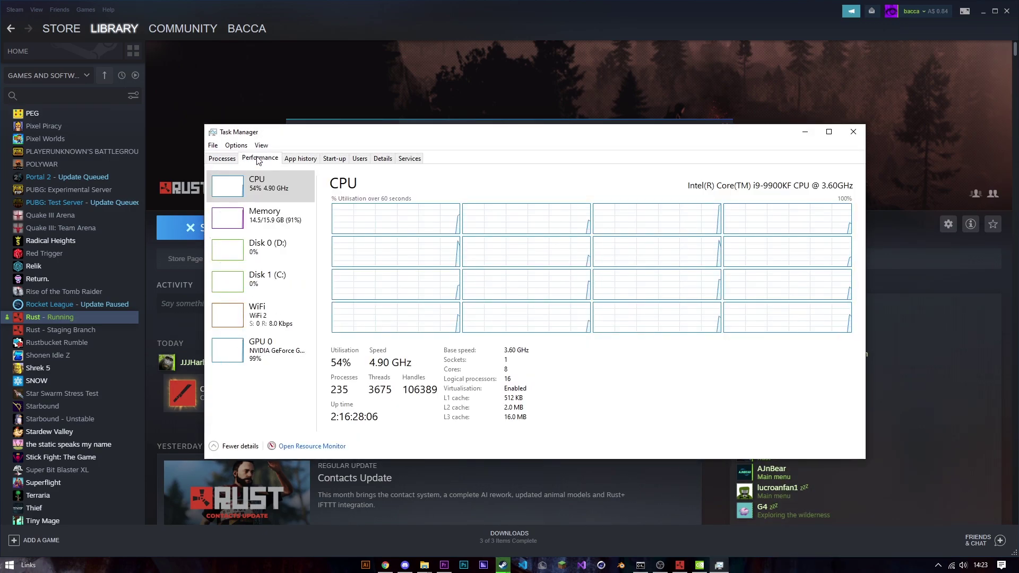
click(272, 216)
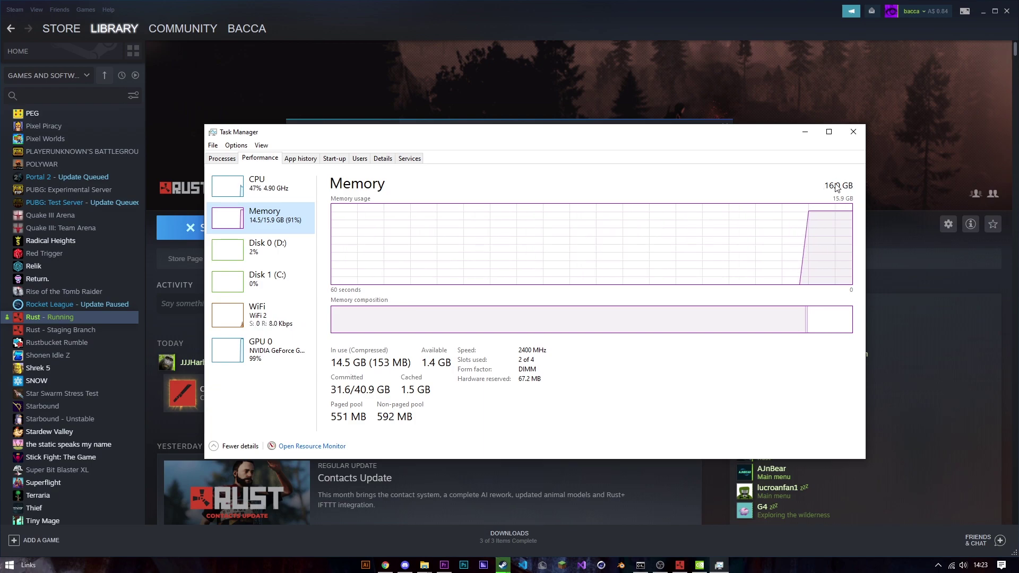
click(806, 132)
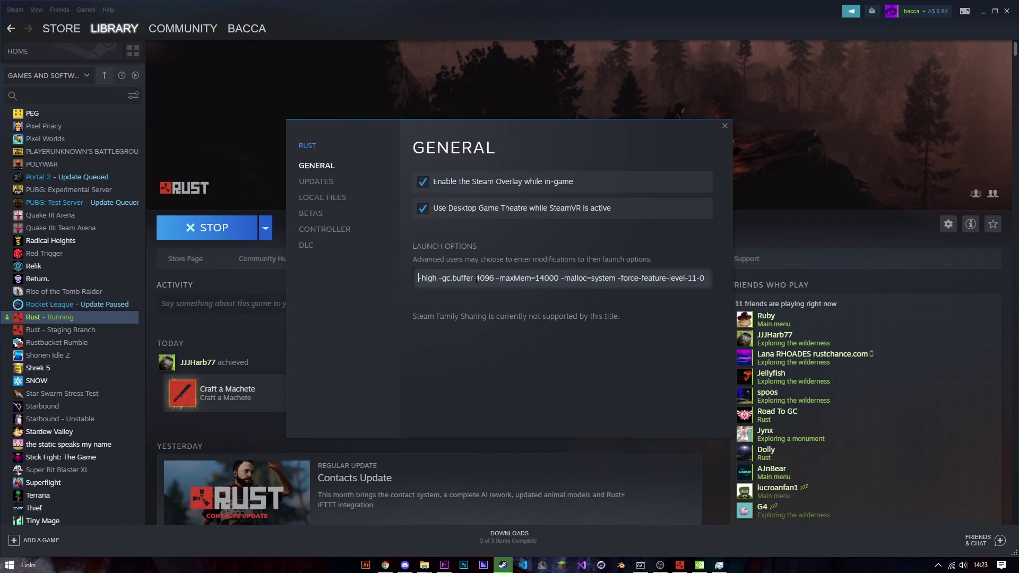
- Review the -gc.buffer 4096 value and retype '-cpuCount=8 -exThreads=16 -force-' in the launch options
drag(476, 278, 492, 279)
click(435, 279)
text(-cpuCount=8 -exThreads=16 -force-)
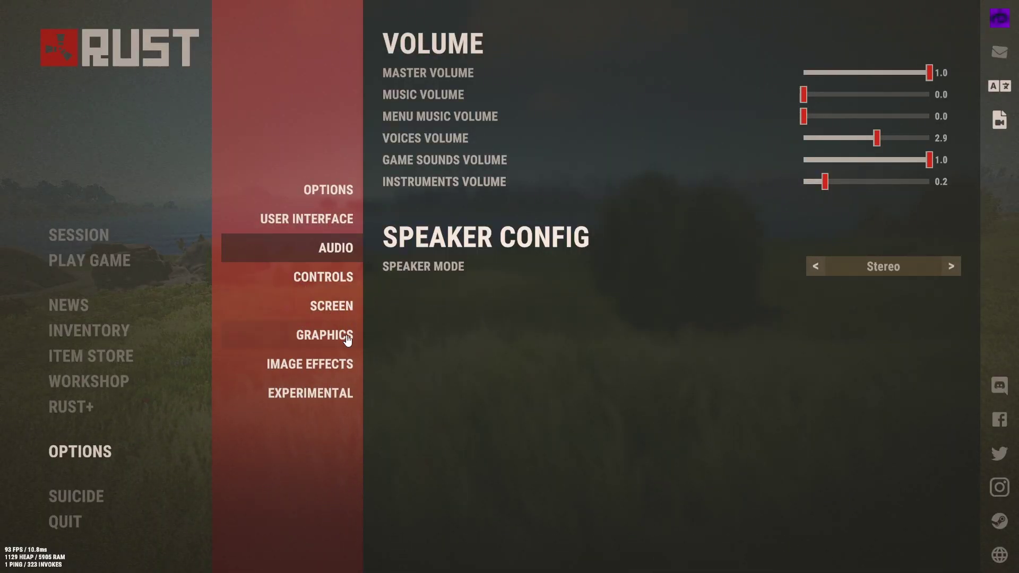
- In Image Effects, toggle Sharpen on then back off, and open the Experimental settings
click(342, 366)
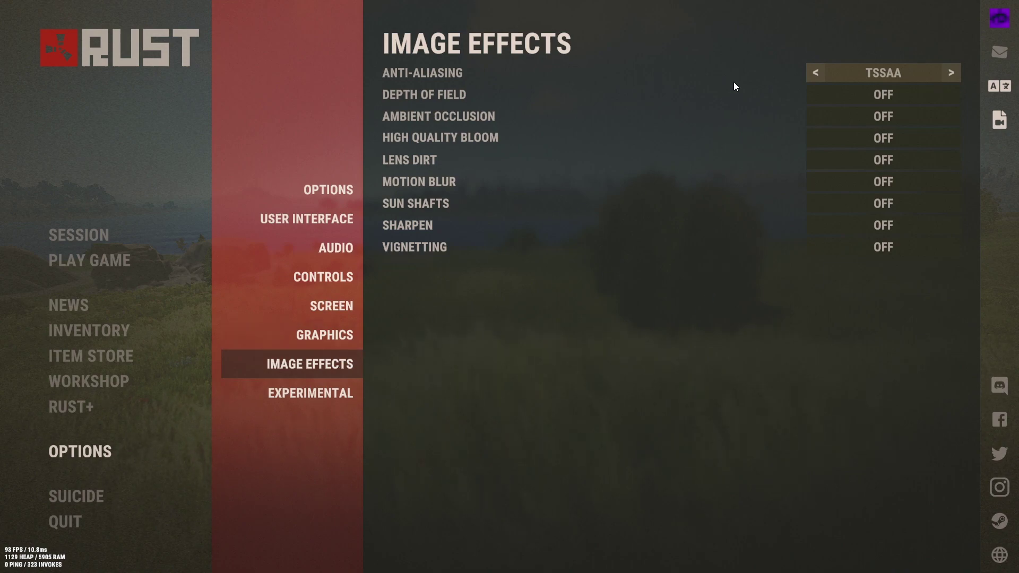
click(876, 229)
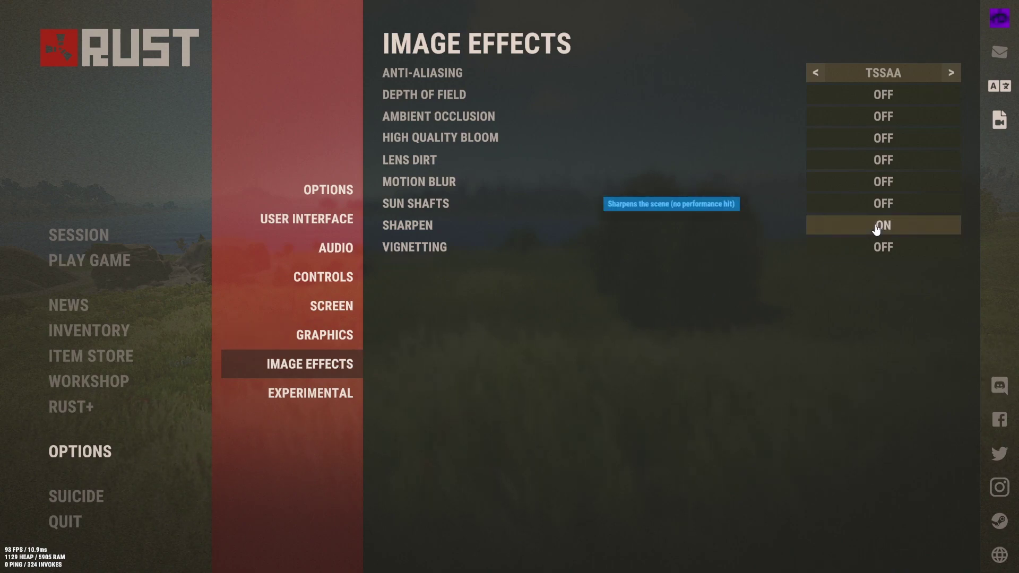
click(842, 230)
click(291, 399)
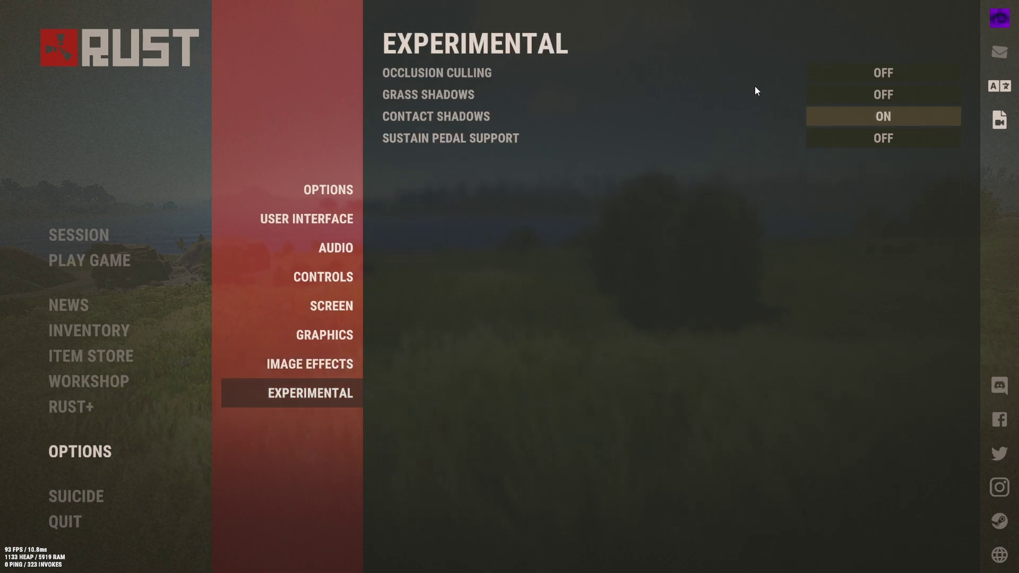
- On the Graphics page, raise Graphics Quality from 0 to 6 and keep NVIDIA Reflex at On + Boost
click(325, 341)
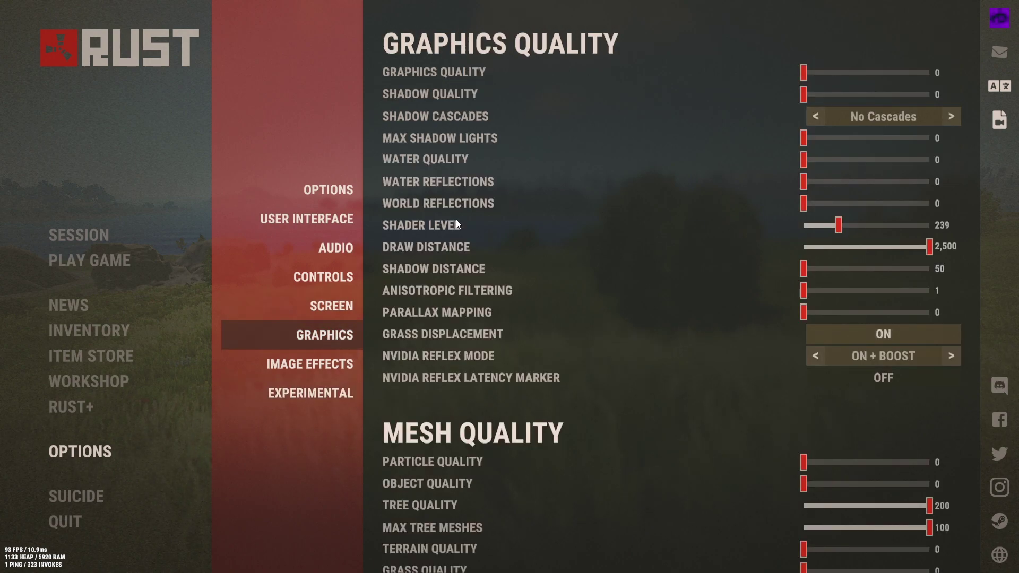
click(926, 75)
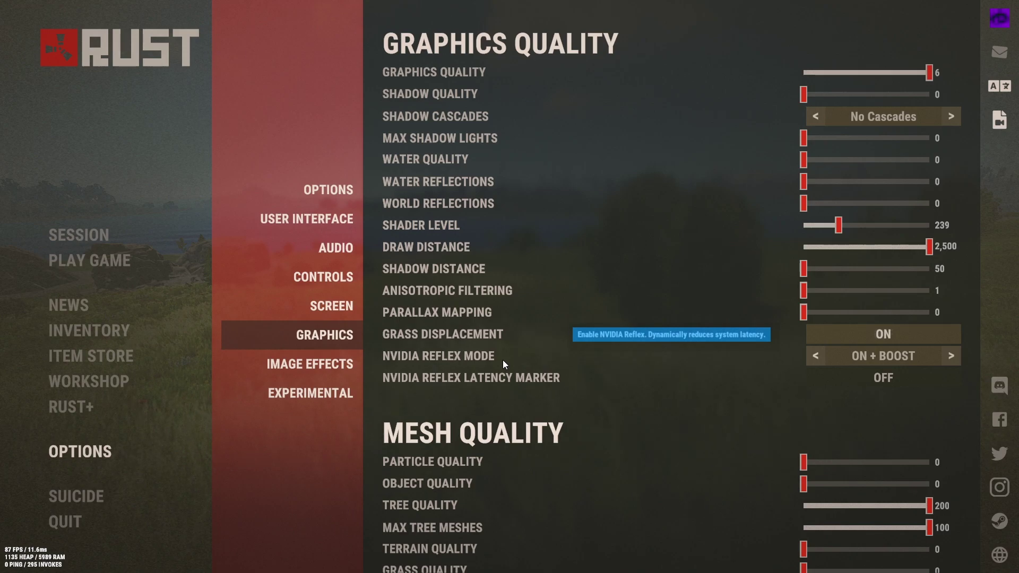
click(817, 356)
click(949, 356)
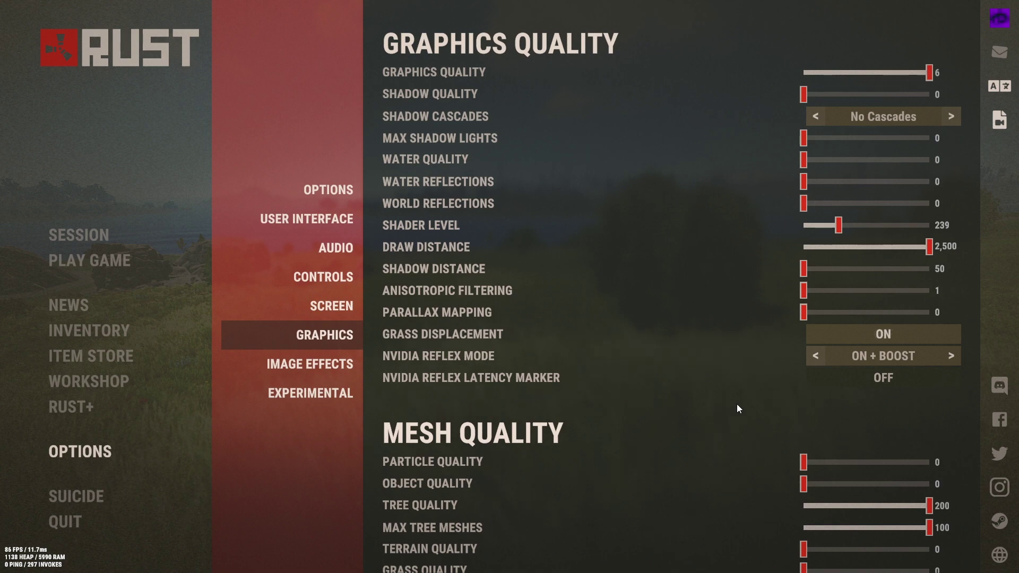
- Try the NVIDIA Reflex Latency Marker on in game, then turn it back off on the Graphics page
click(873, 379)
key(Escape)
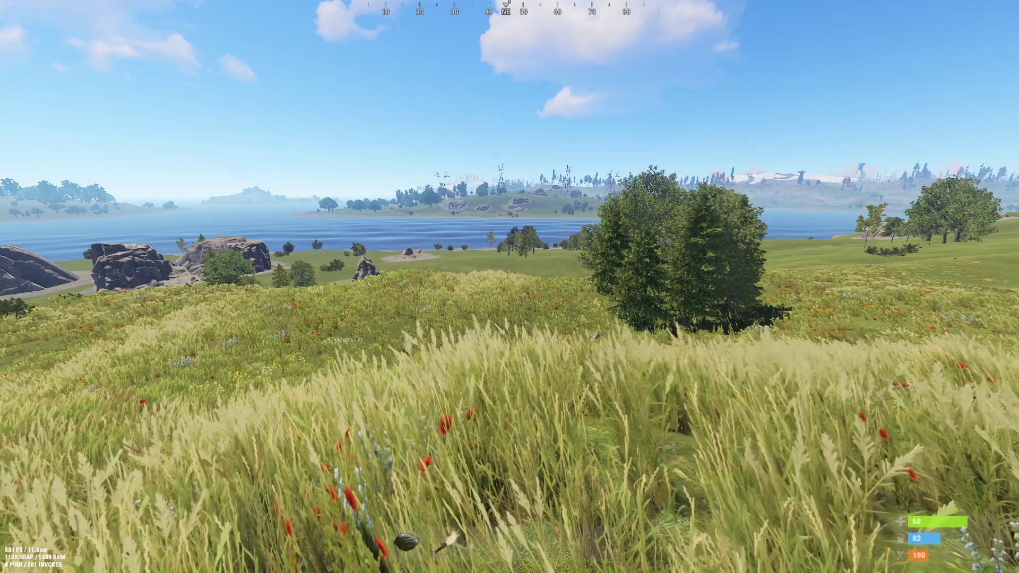
key(Escape)
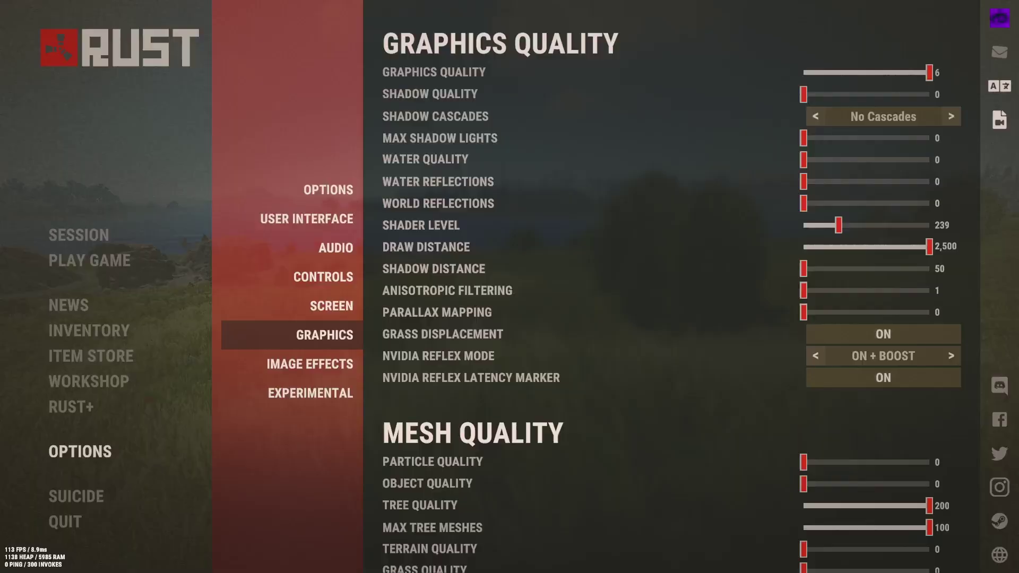
click(828, 378)
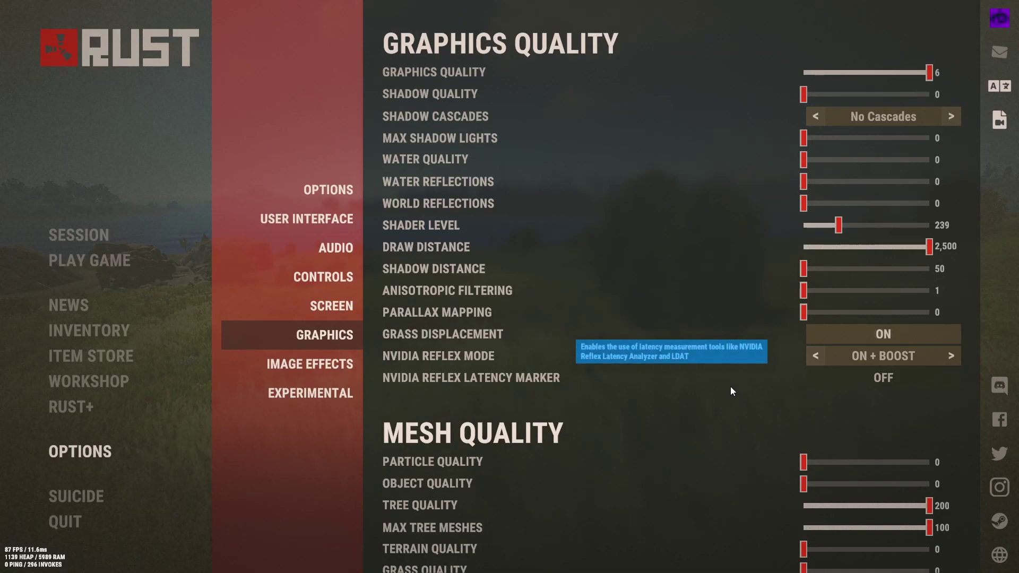
scroll(731, 391, down, 2)
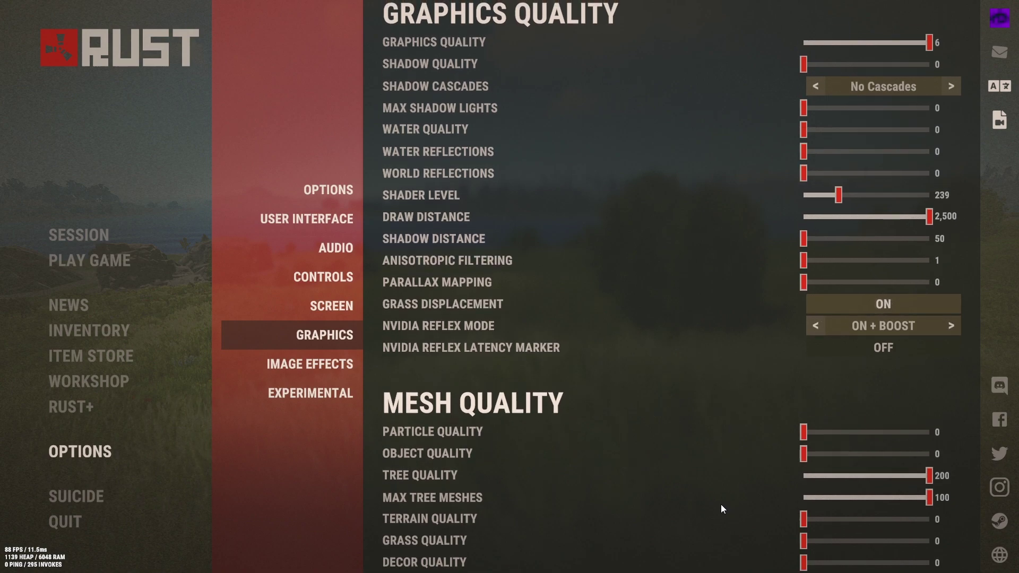
scroll(651, 370, up, 1)
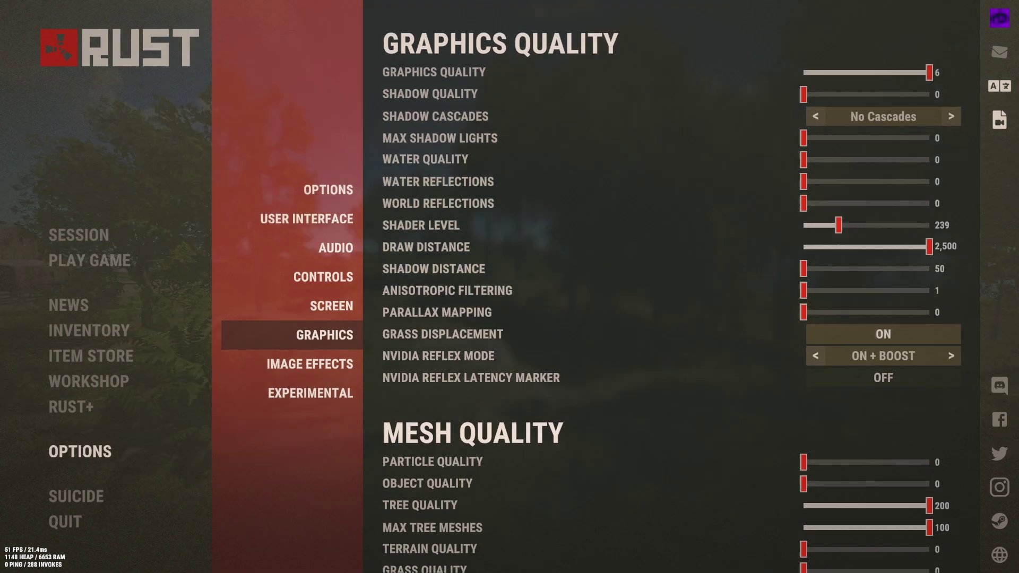
- In Screen settings, keep Mode at Exclusive and FPS Limit at 0 after trying Borderless and about 54
click(314, 304)
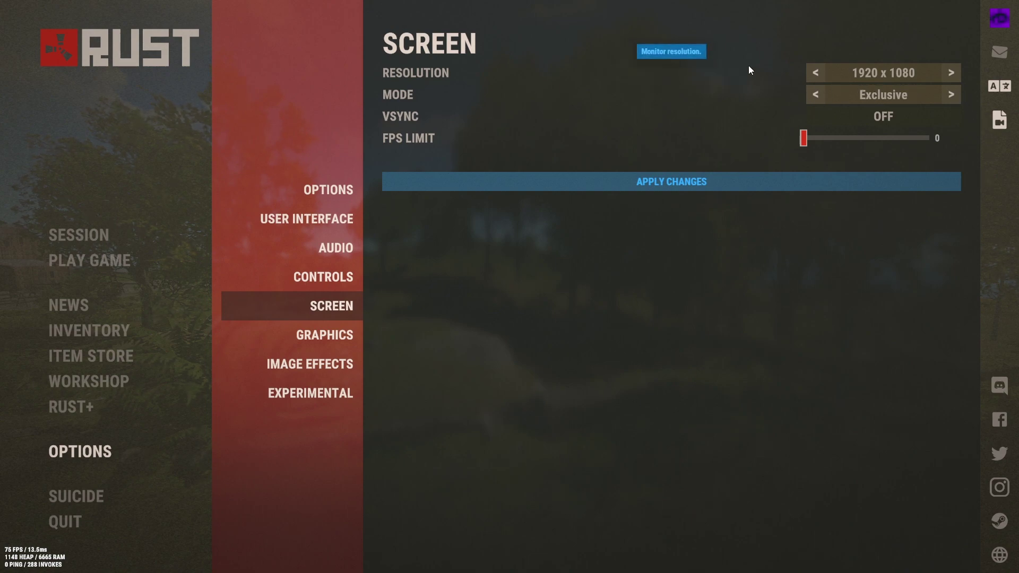
click(952, 96)
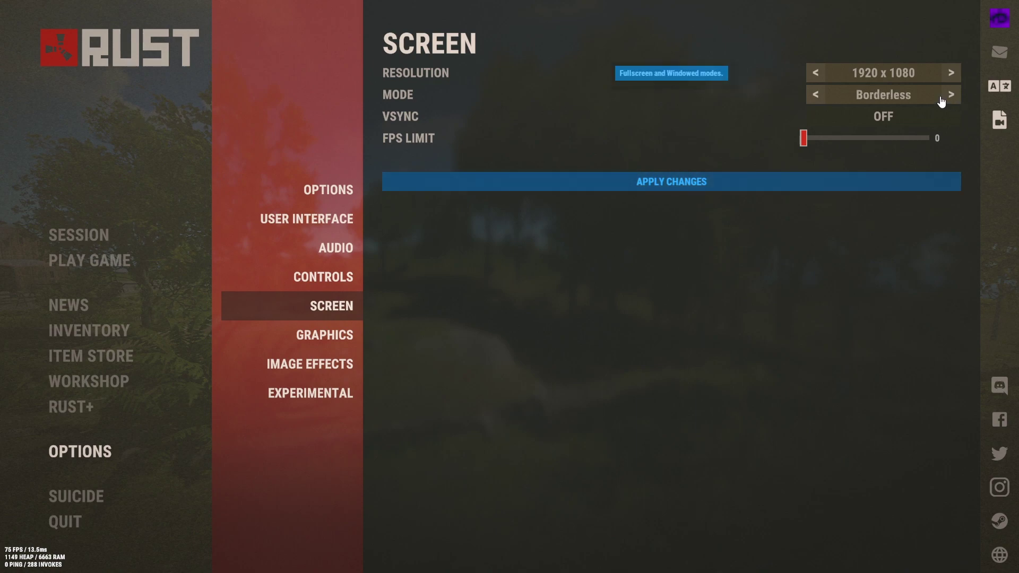
click(816, 95)
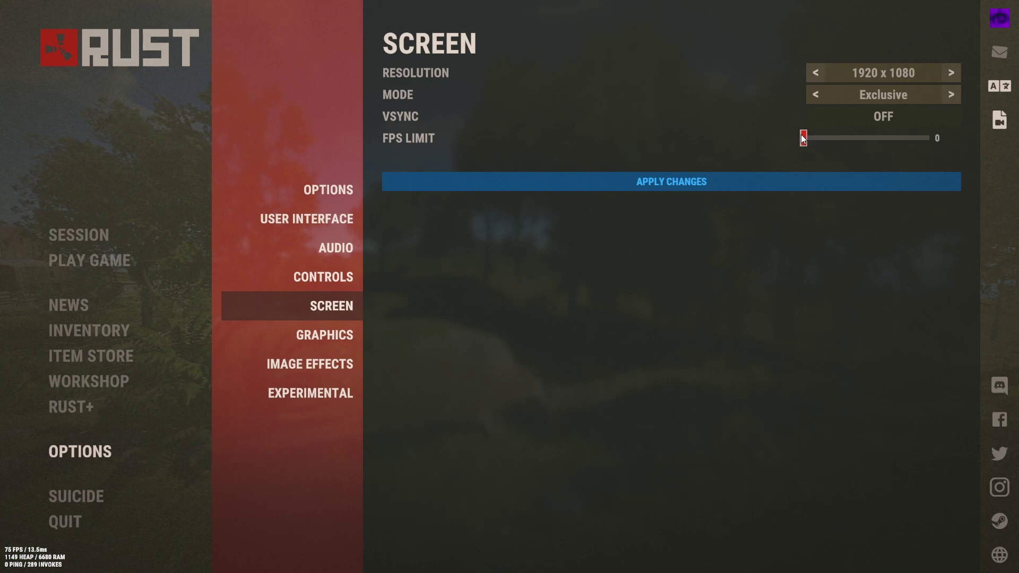
drag(804, 138, 833, 148)
drag(832, 142, 807, 151)
- Set Instruments Volume to 0.0 and Voices Volume to 2.5 in the Audio settings
click(351, 271)
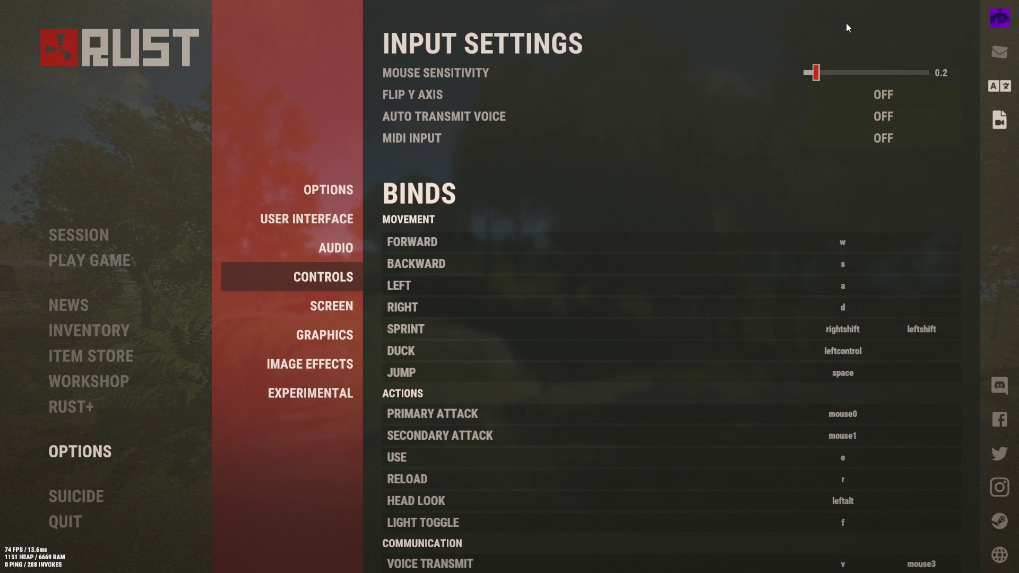
click(332, 247)
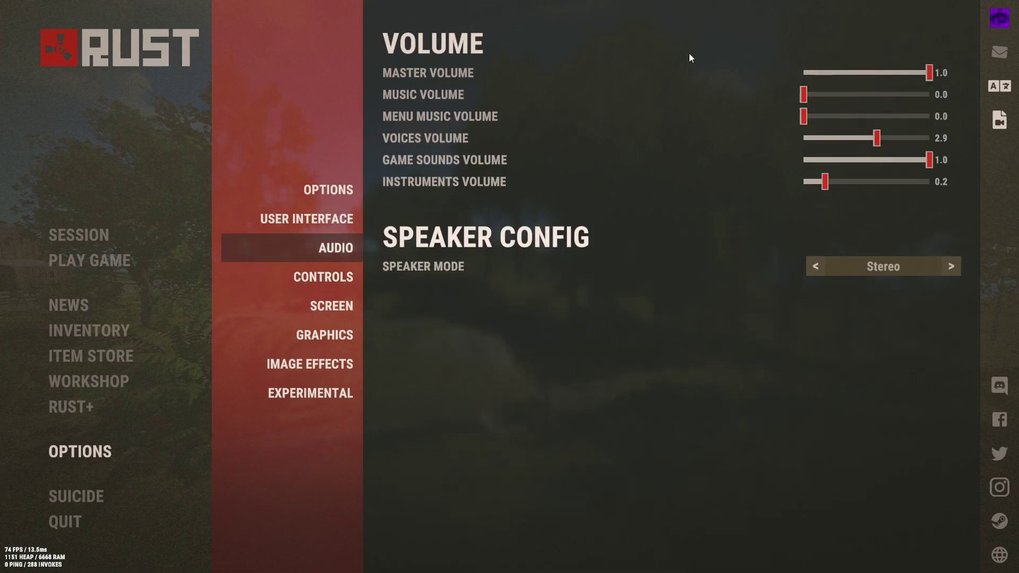
drag(825, 181, 717, 179)
drag(889, 139, 602, 136)
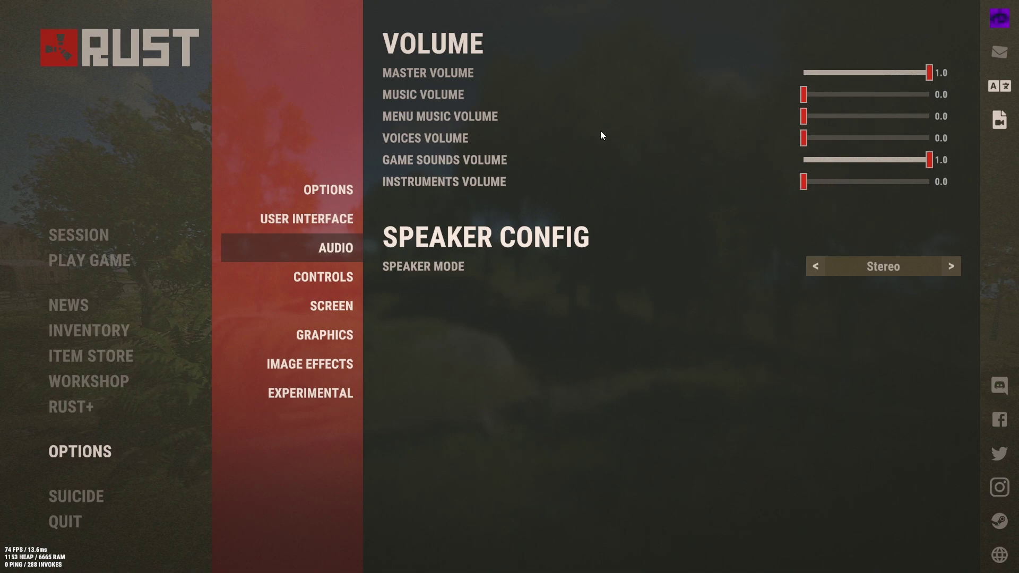
click(863, 138)
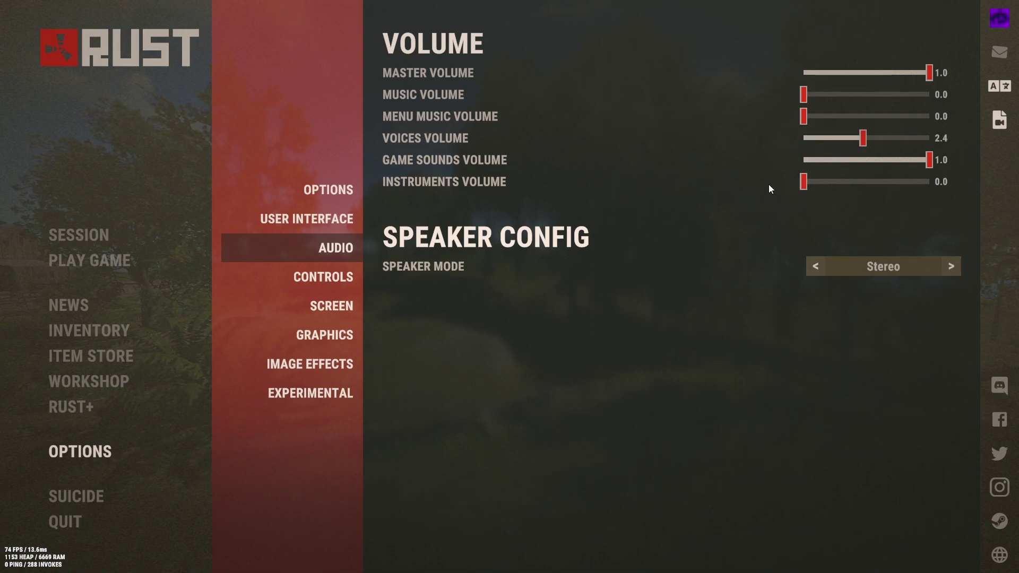
click(867, 139)
- Adjust the User Interface scale, shrinking it to 0.5 and then enlarging it again
click(346, 222)
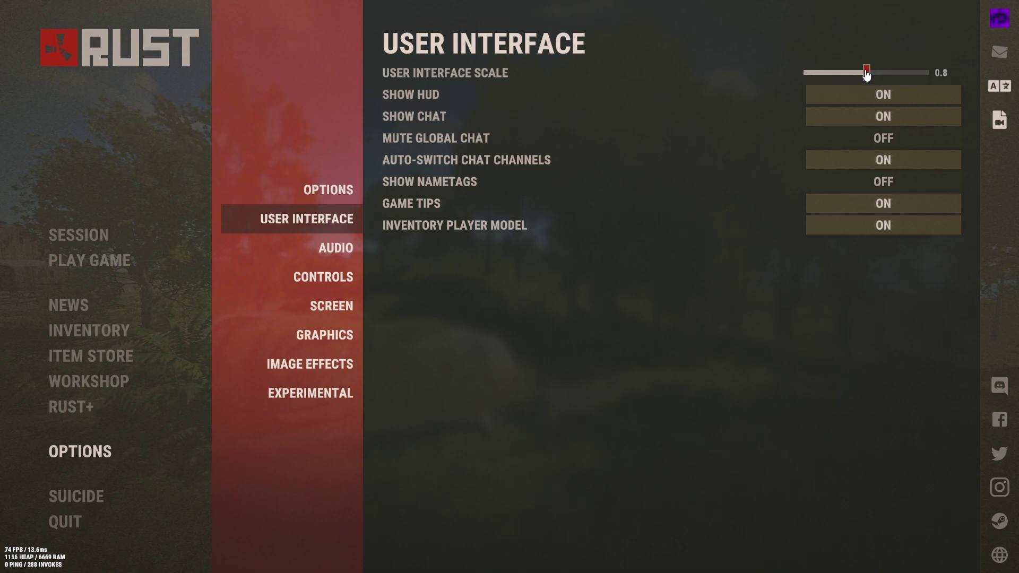
drag(869, 73, 807, 73)
mouse_move(869, 59)
mouse_down()
mouse_move(887, 55)
mouse_move(845, 68)
mouse_move(887, 59)
mouse_move(868, 75)
mouse_up()
- On the Gameplay options page, test the Field of View slider and leave Compass Visibility On
click(343, 199)
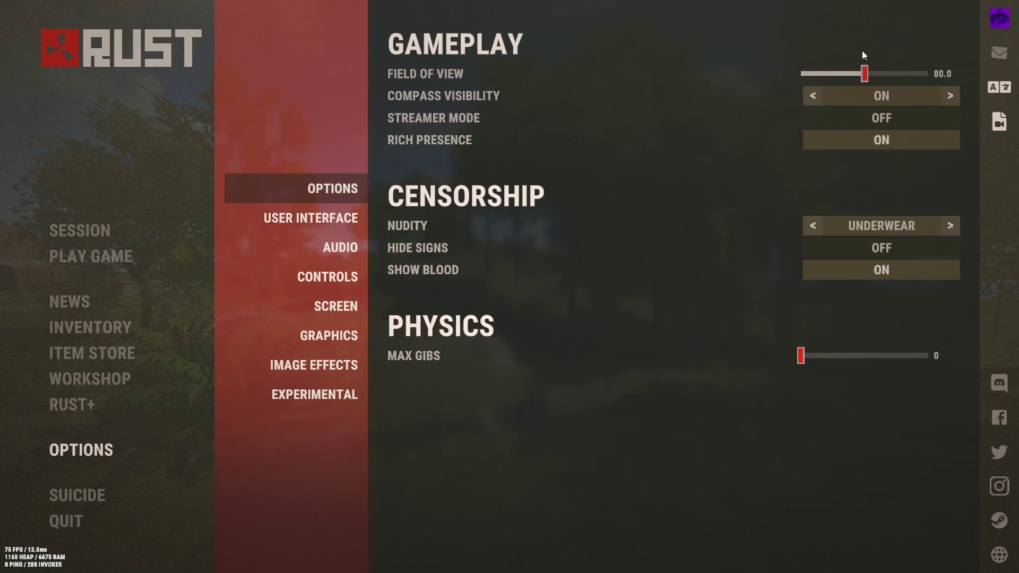
mouse_move(865, 74)
mouse_down()
mouse_move(929, 74)
mouse_move(791, 56)
mouse_move(865, 63)
mouse_up()
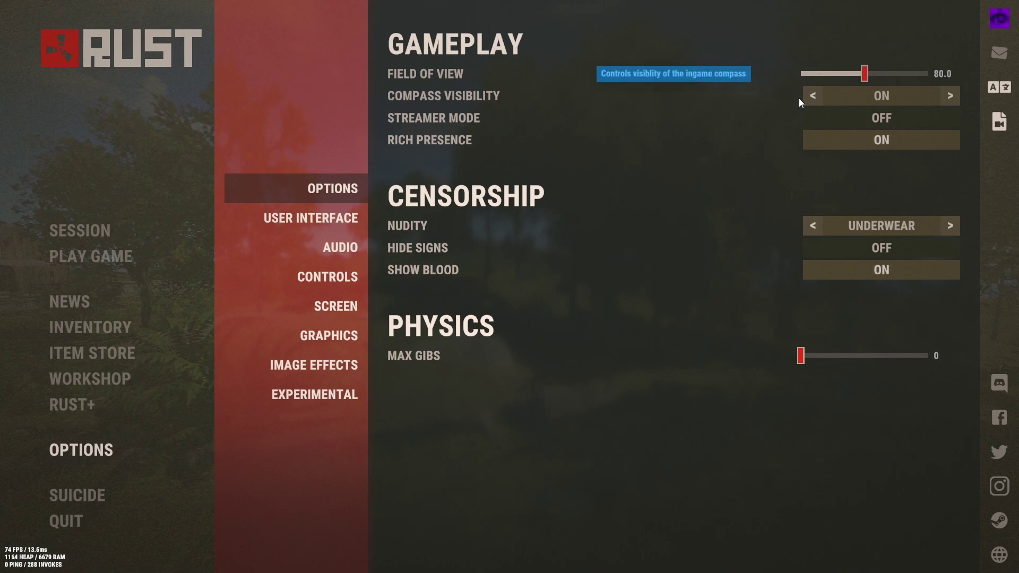
click(818, 98)
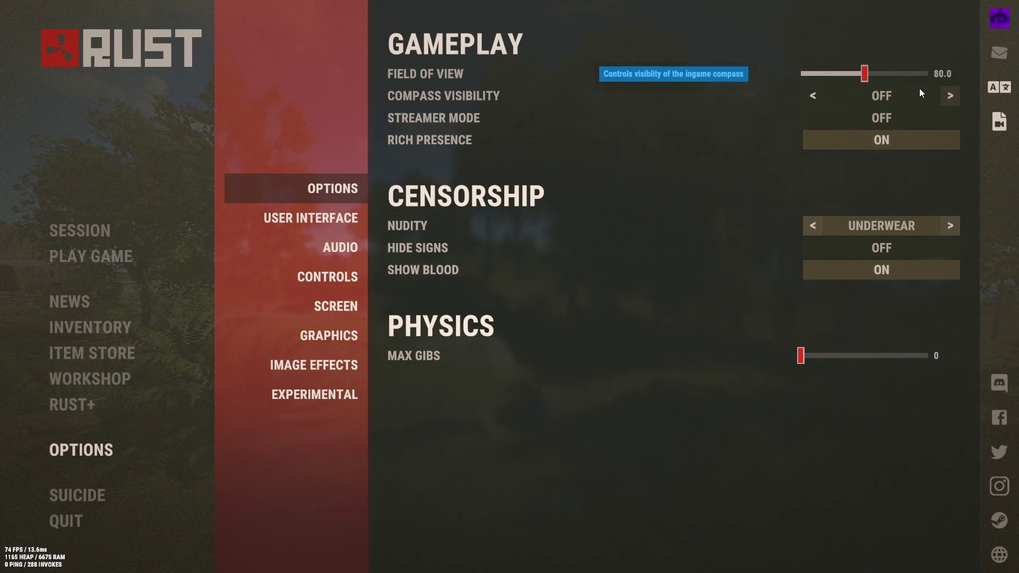
click(949, 96)
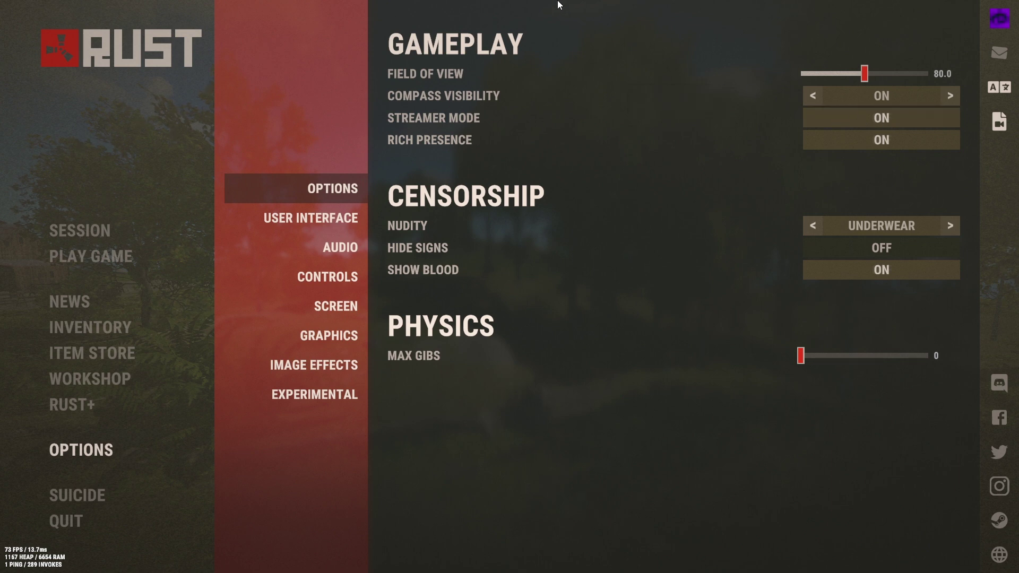
- Create a new team from the in-game inventory screen
key(Escape)
key(Tab)
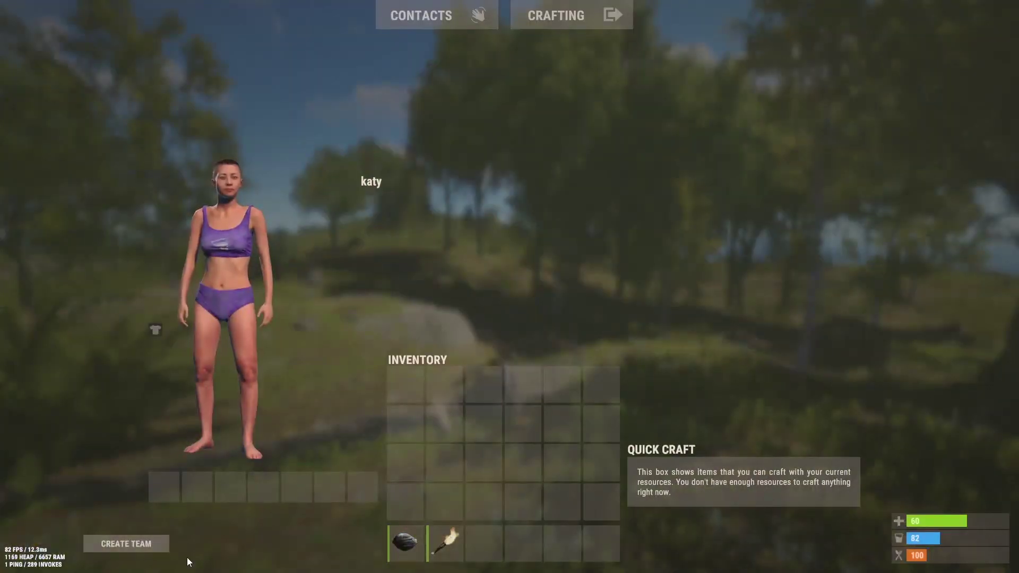
click(127, 543)
key(Tab)
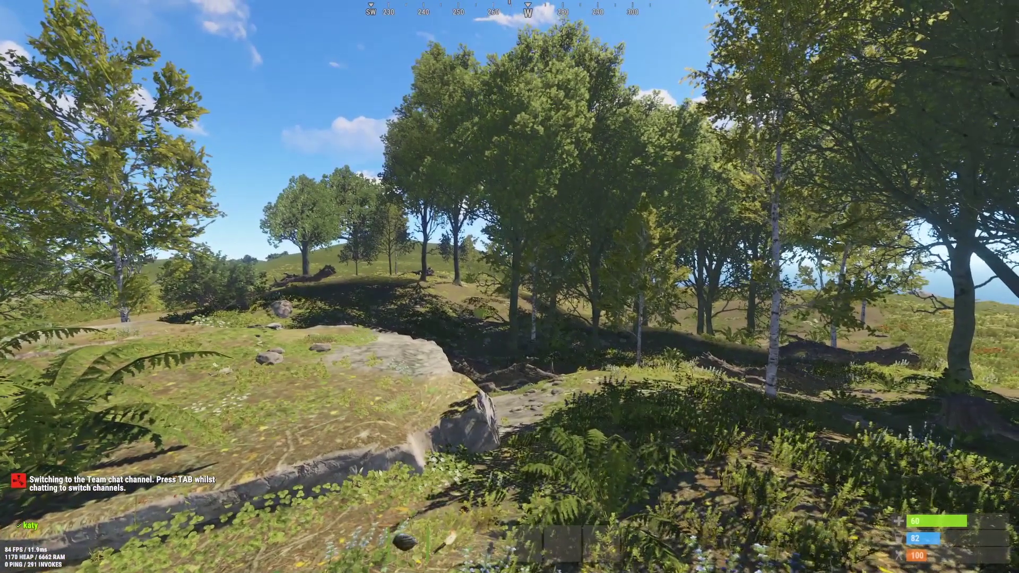
- Turn Streamer Mode Off in Gameplay options and check the team in the inventory
key(Escape)
click(863, 124)
key(Escape)
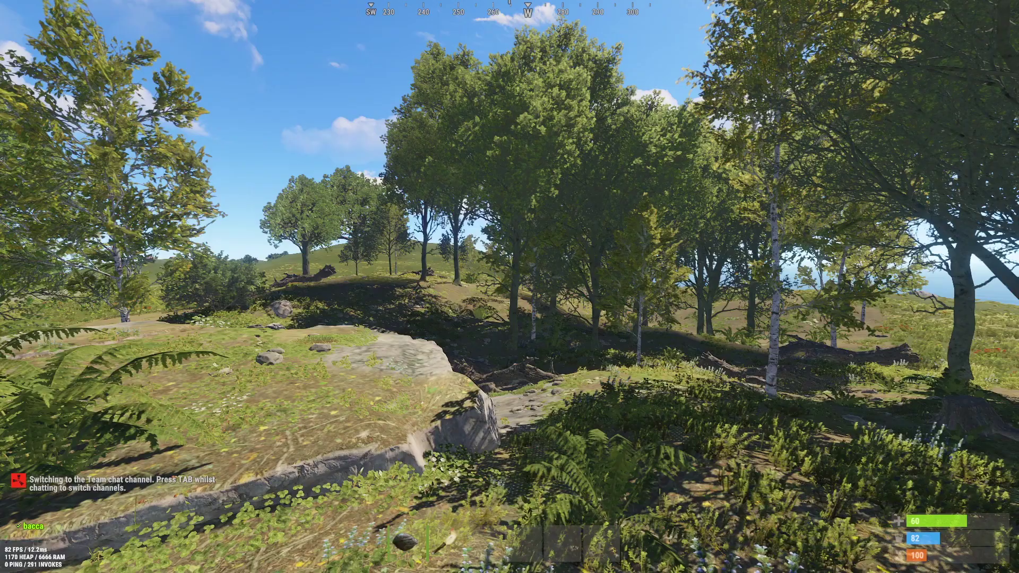
key(Escape)
key(Escape)
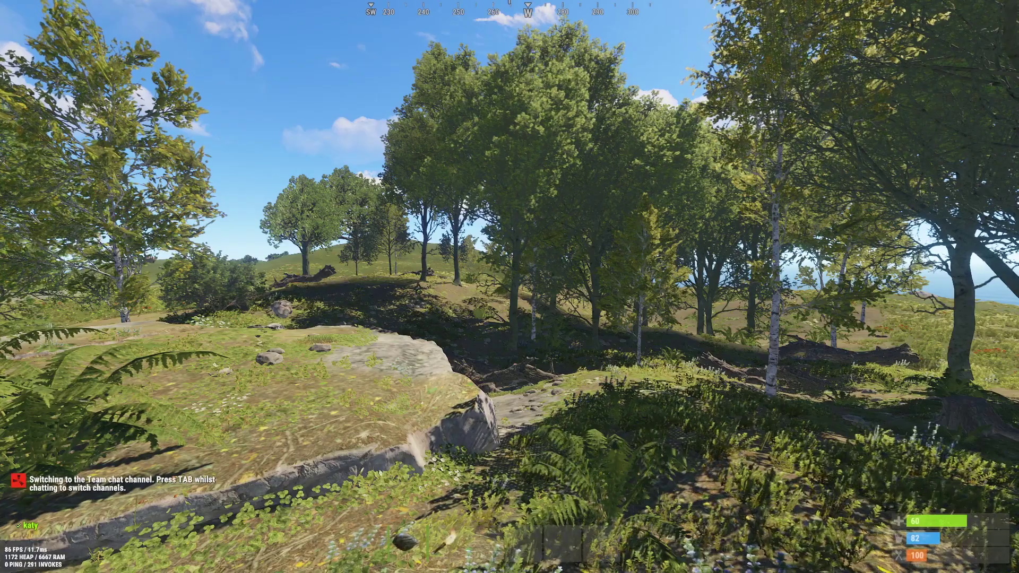
key(Escape)
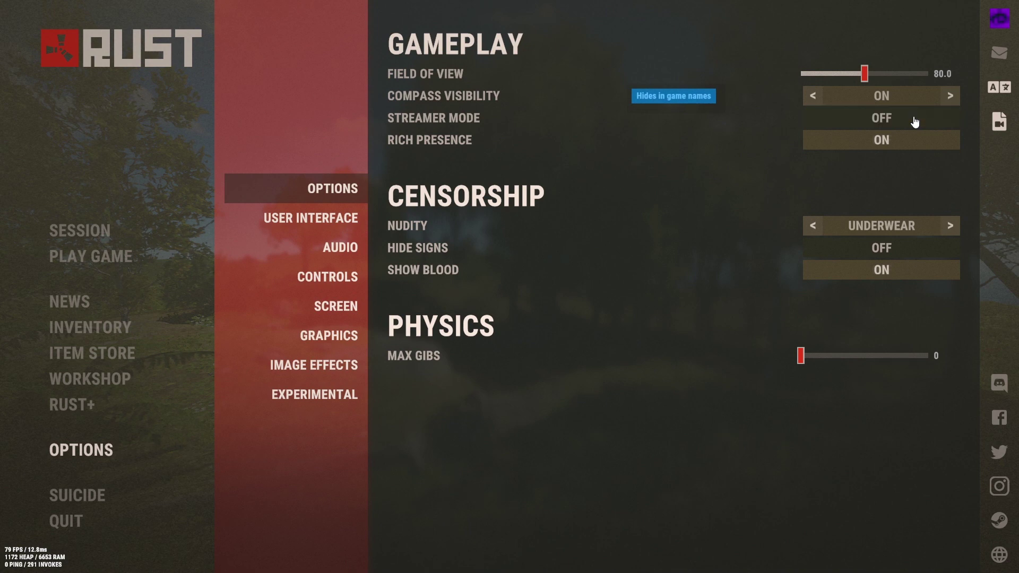
key(Escape)
key(Tab)
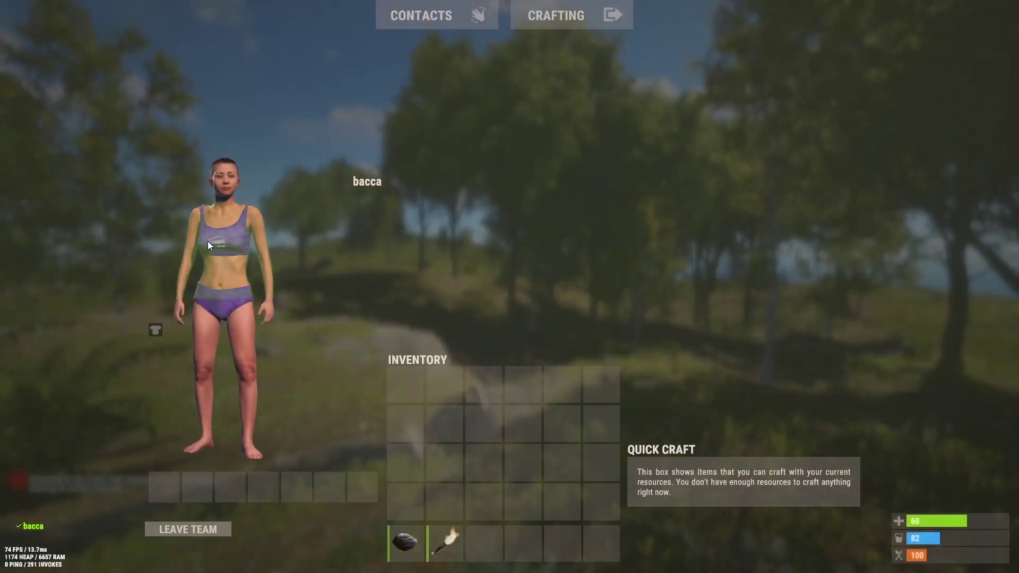
key(Tab)
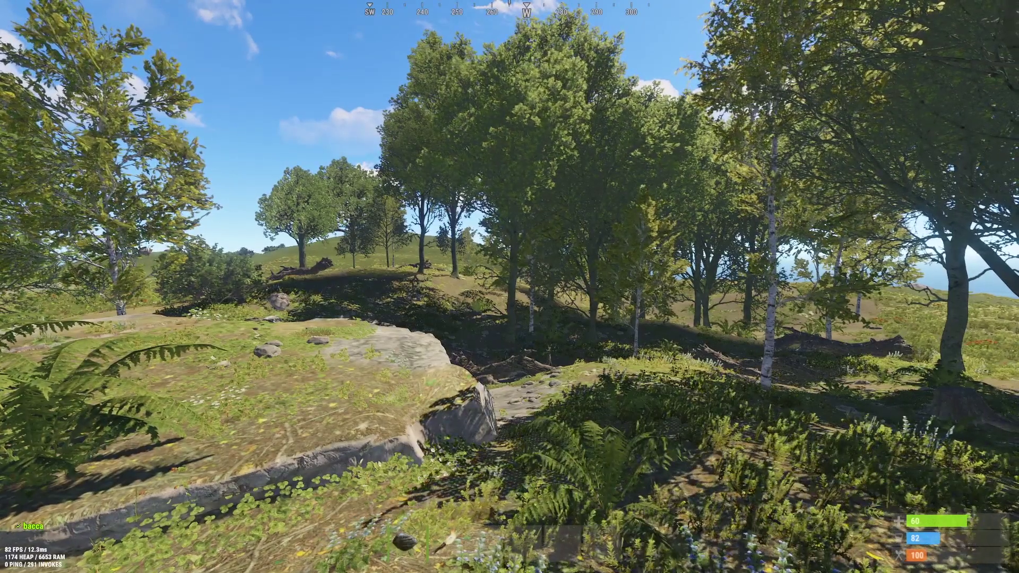
key(Tab)
key(Escape)
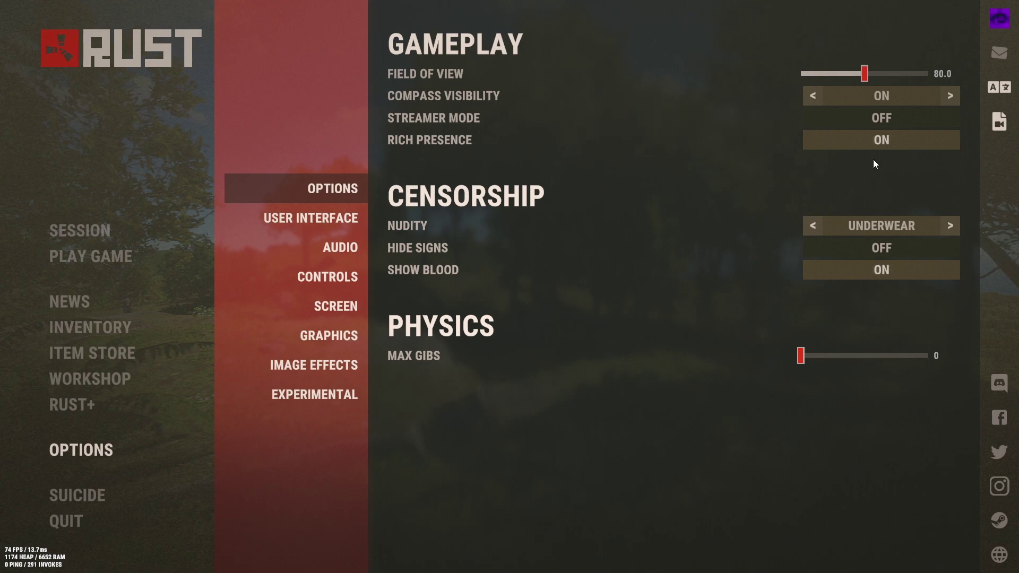
- Try UNCENSORED, then leave Nudity on UNDERWEAR and Max Gibs at 0, and resume the game
click(815, 229)
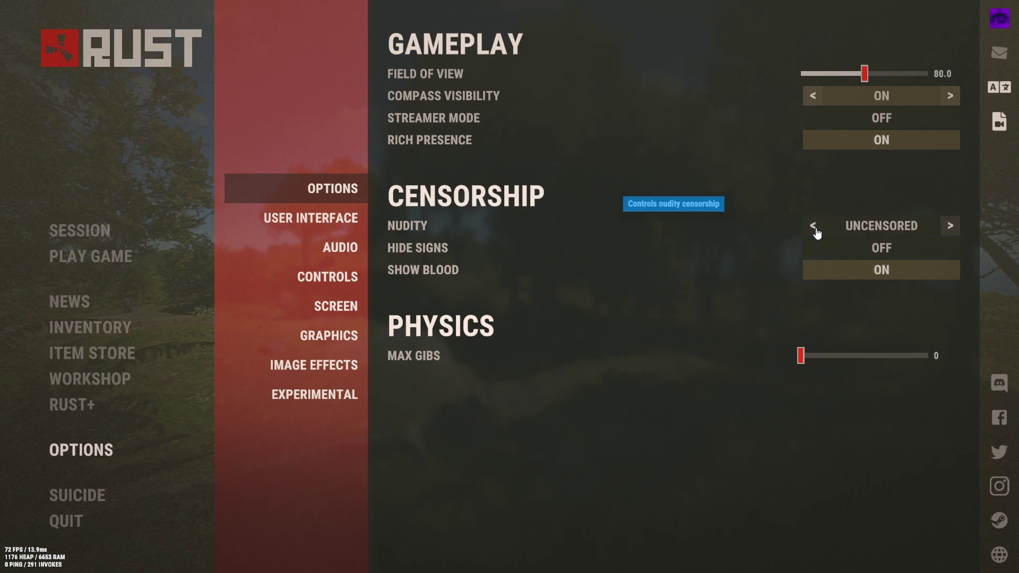
click(949, 227)
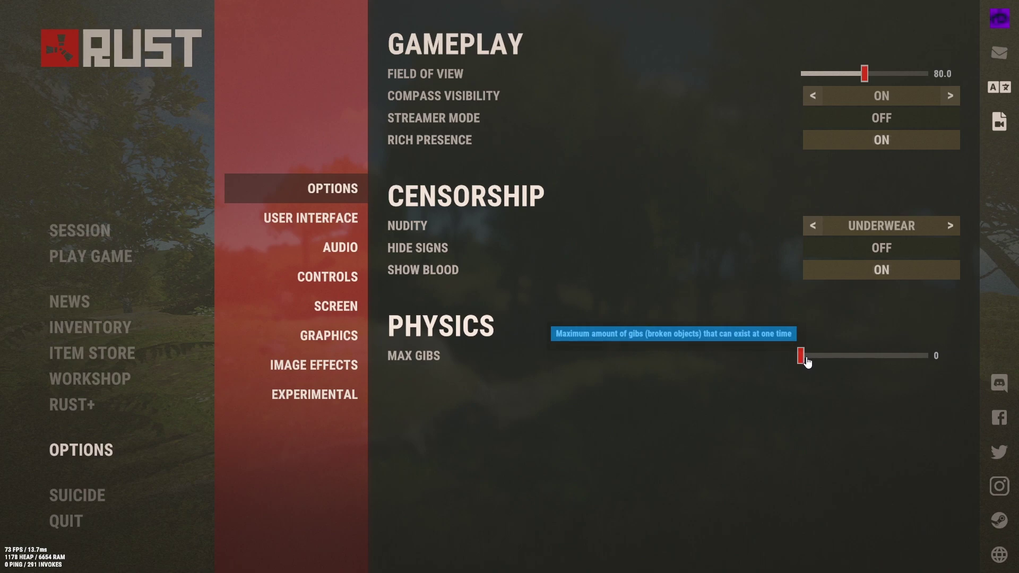
drag(806, 357, 618, 262)
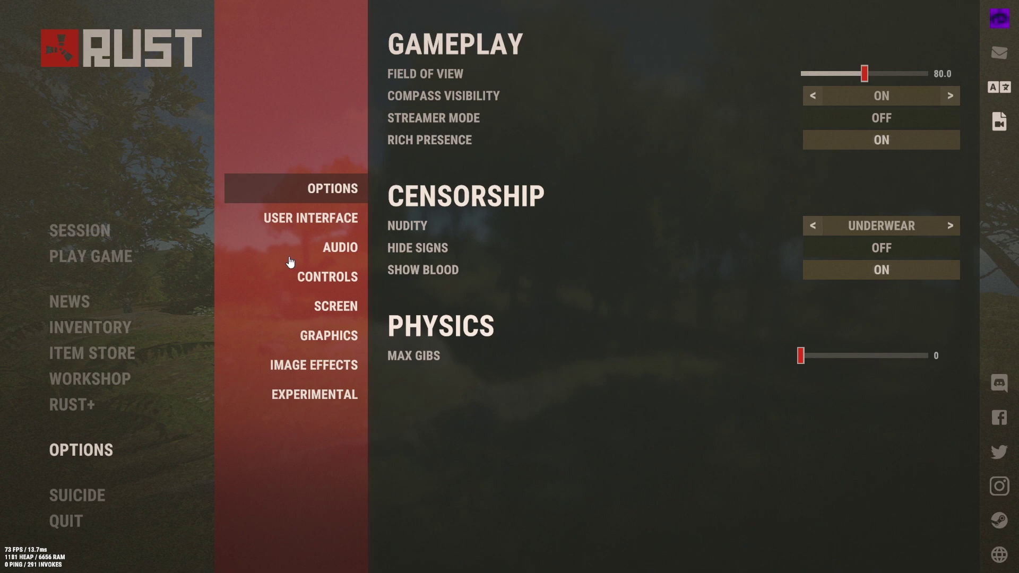
click(96, 257)
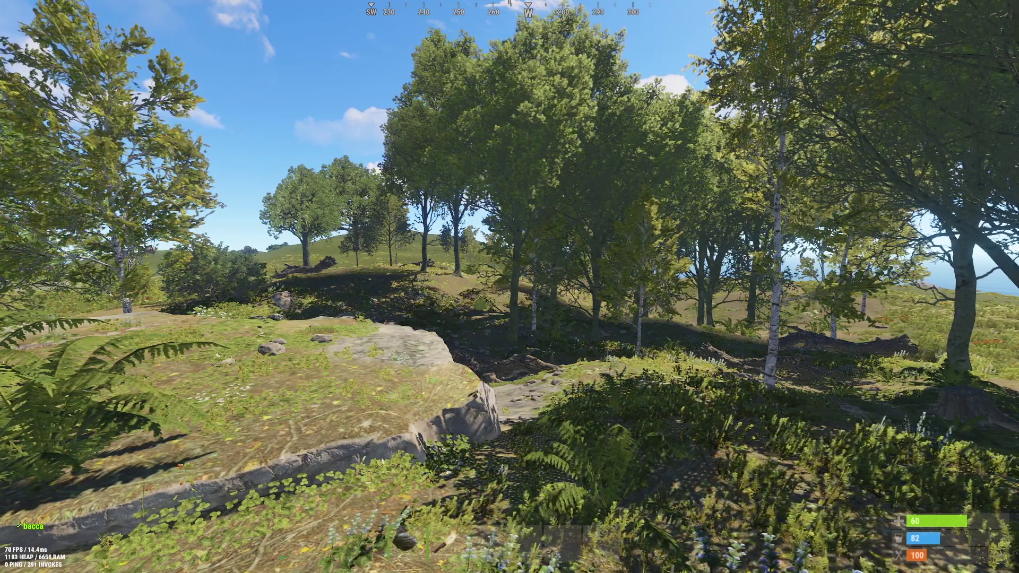